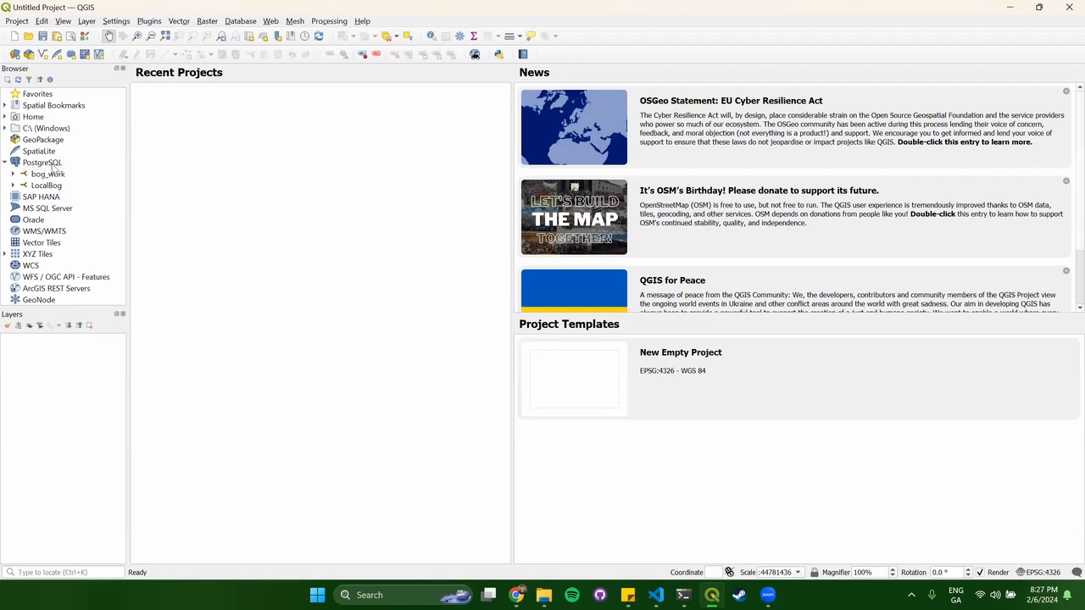
Connect to the bog_work PostgreSQL database, entering postgres as the username.
{"action": "left_click", "coordinate": [48, 178]}
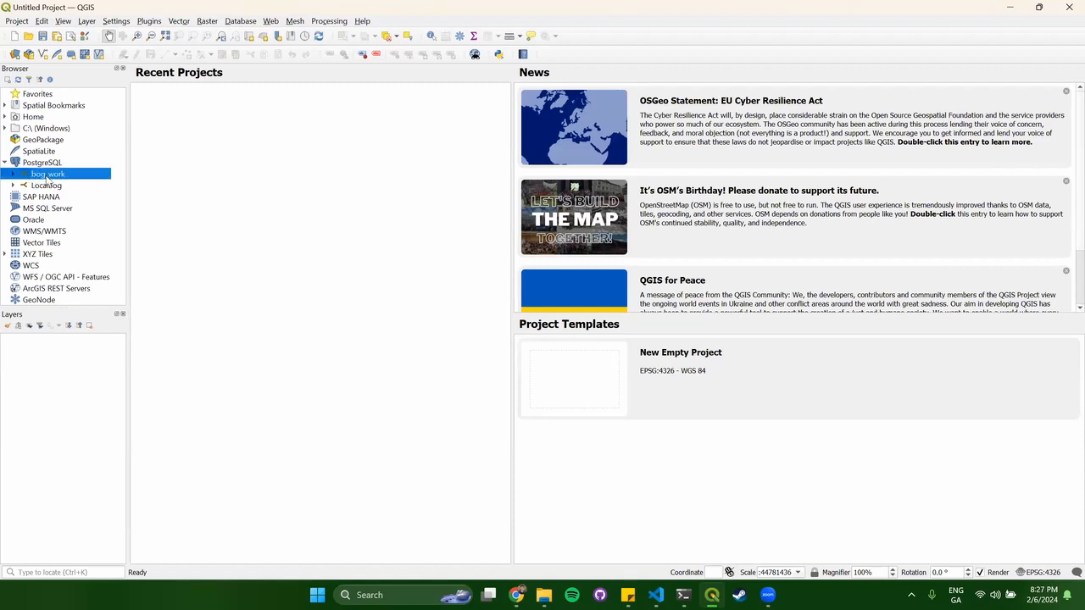
{"action": "double_click", "coordinate": [47, 175]}
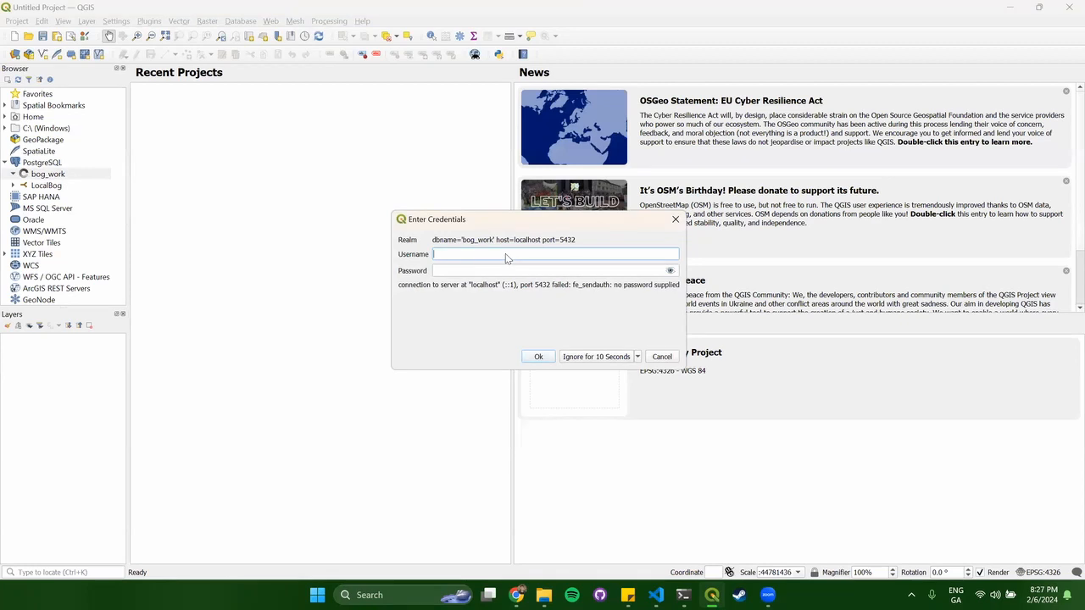
{"action": "type", "text": "postgres"}
{"action": "key", "text": "Tab"}
Finish the database login with the password and add the corine_peat and geopol tables to the map.
{"action": "type", "text": "••••••••"}
{"action": "left_click", "coordinate": [539, 359]}
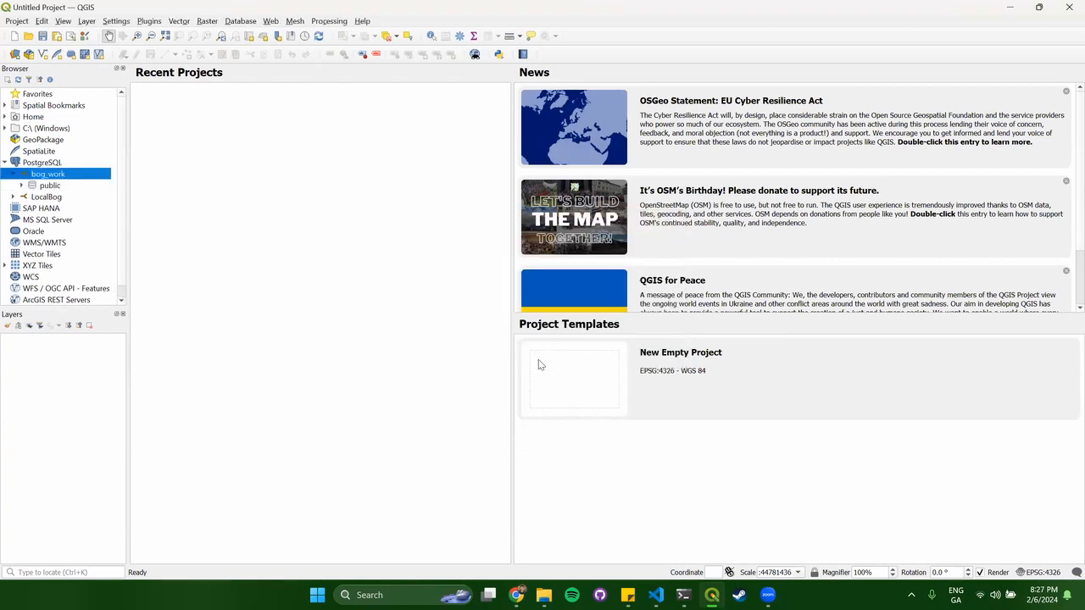
{"action": "double_click", "coordinate": [64, 188]}
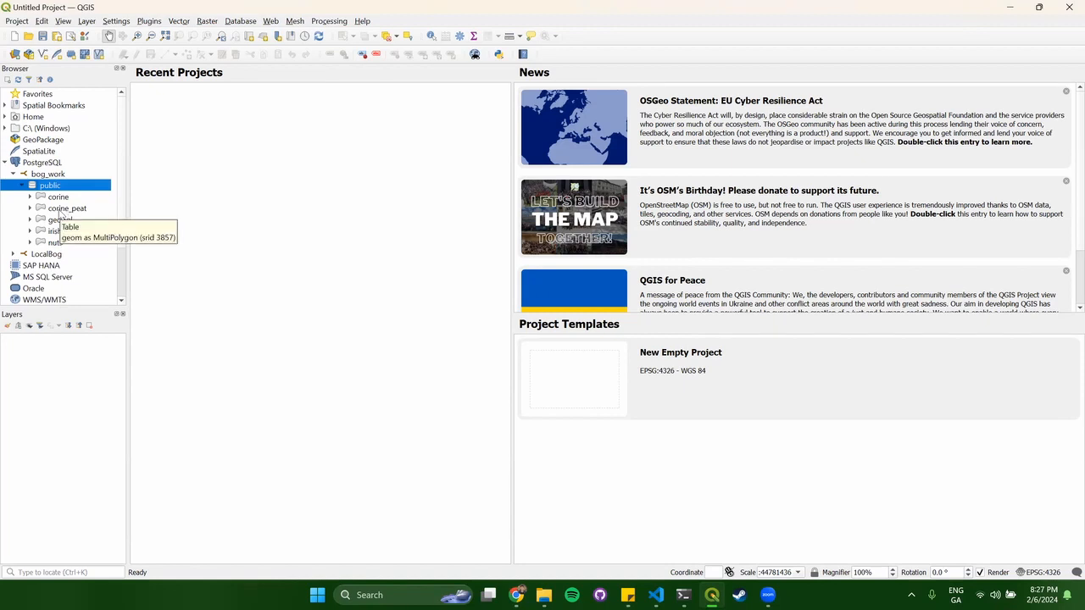
{"action": "double_click", "coordinate": [61, 209]}
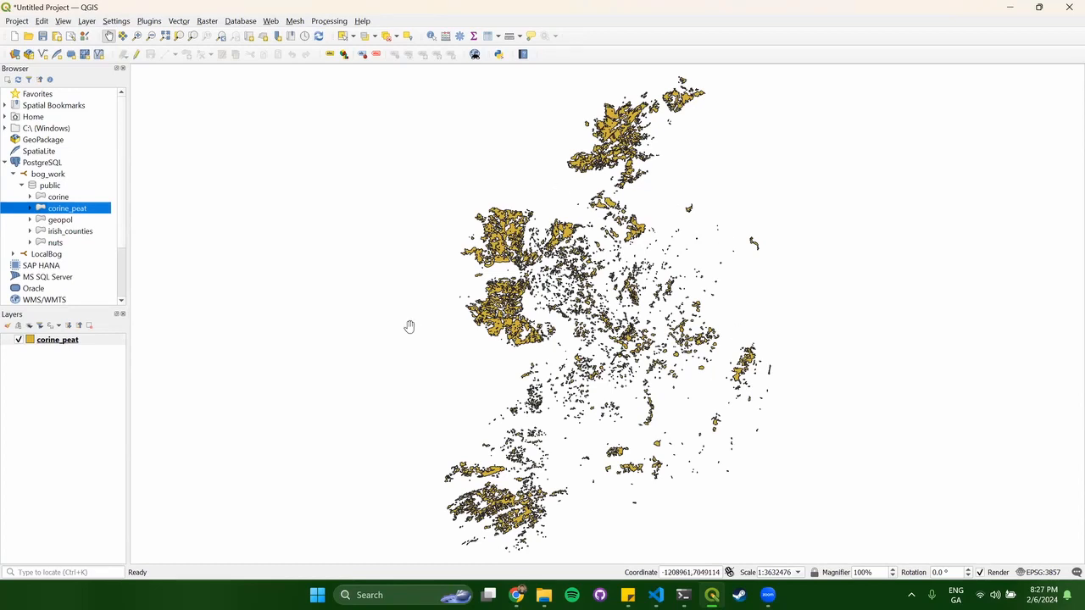
{"action": "double_click", "coordinate": [57, 221]}
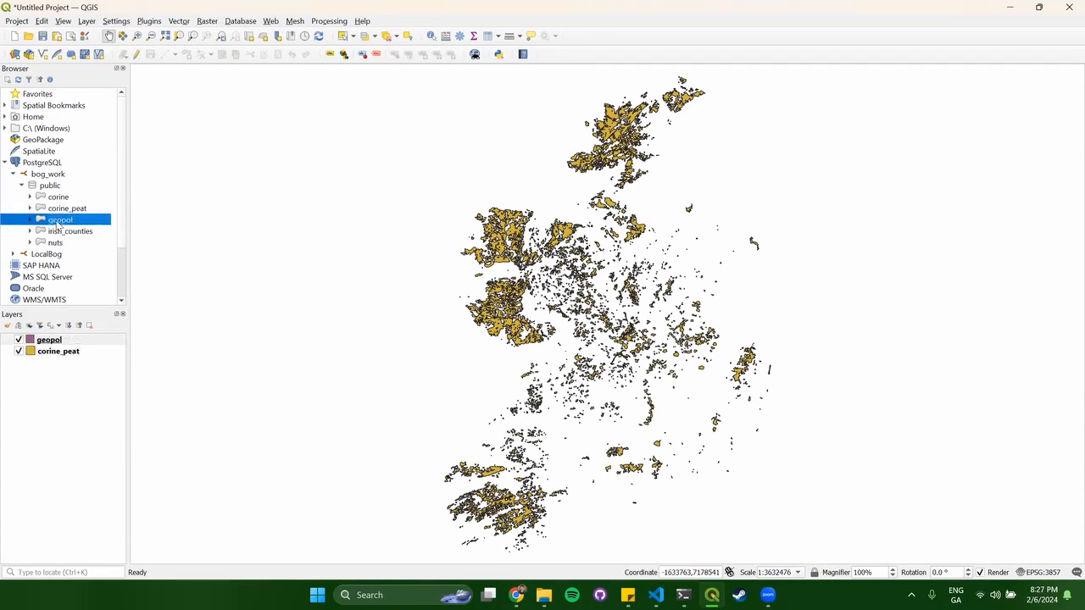
Compare the layers' visibility and move corine_peat above geopol in the layer order.
{"action": "left_click", "coordinate": [18, 340]}
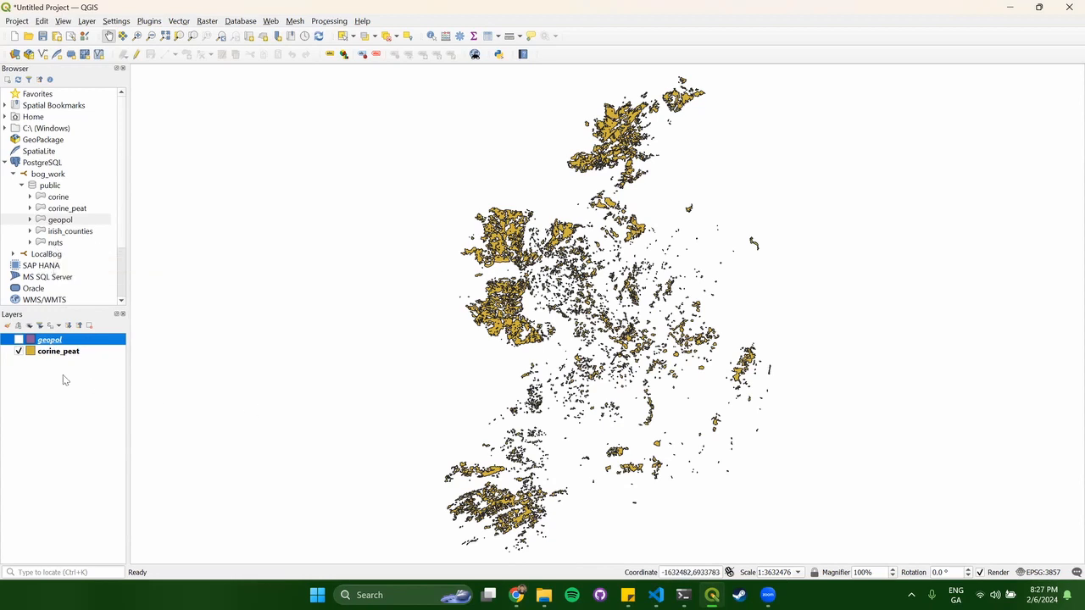
{"action": "left_click", "coordinate": [19, 340]}
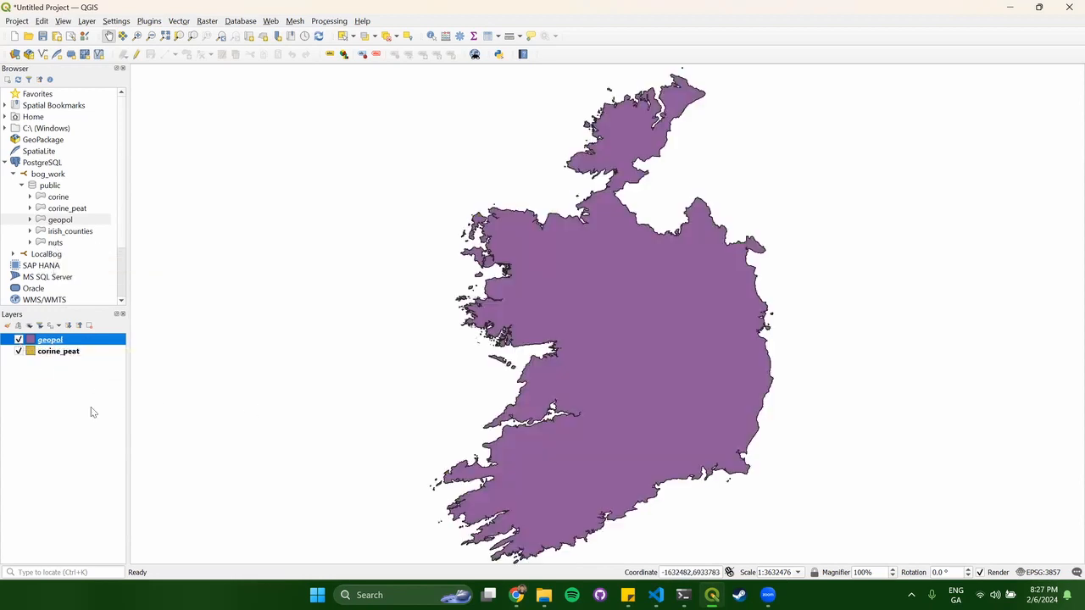
{"action": "left_click", "coordinate": [19, 340]}
{"action": "left_click", "coordinate": [19, 351]}
{"action": "left_click", "coordinate": [19, 351]}
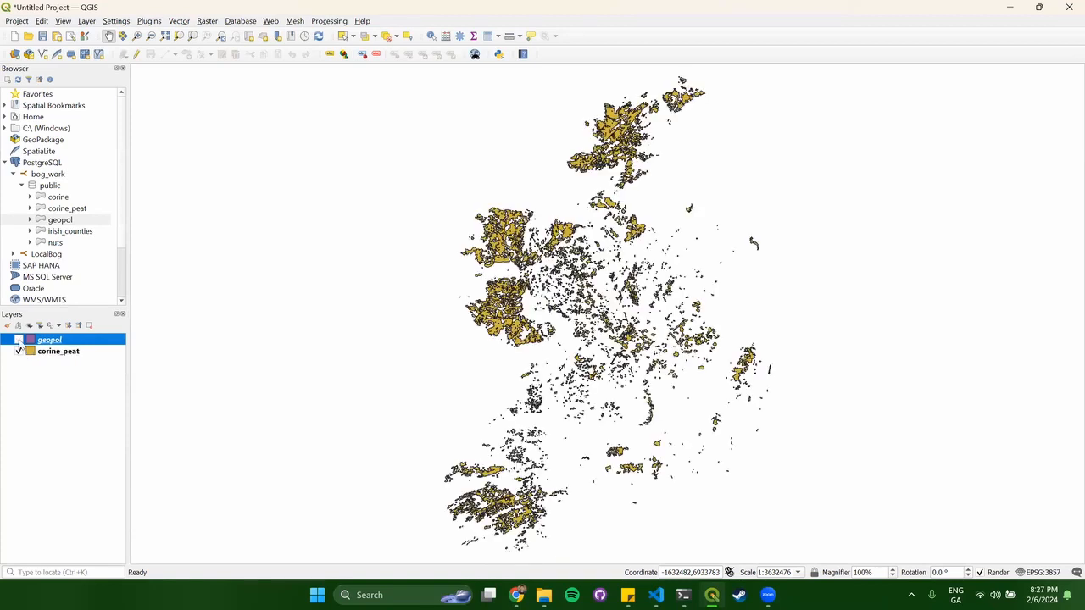
{"action": "left_click", "coordinate": [19, 340]}
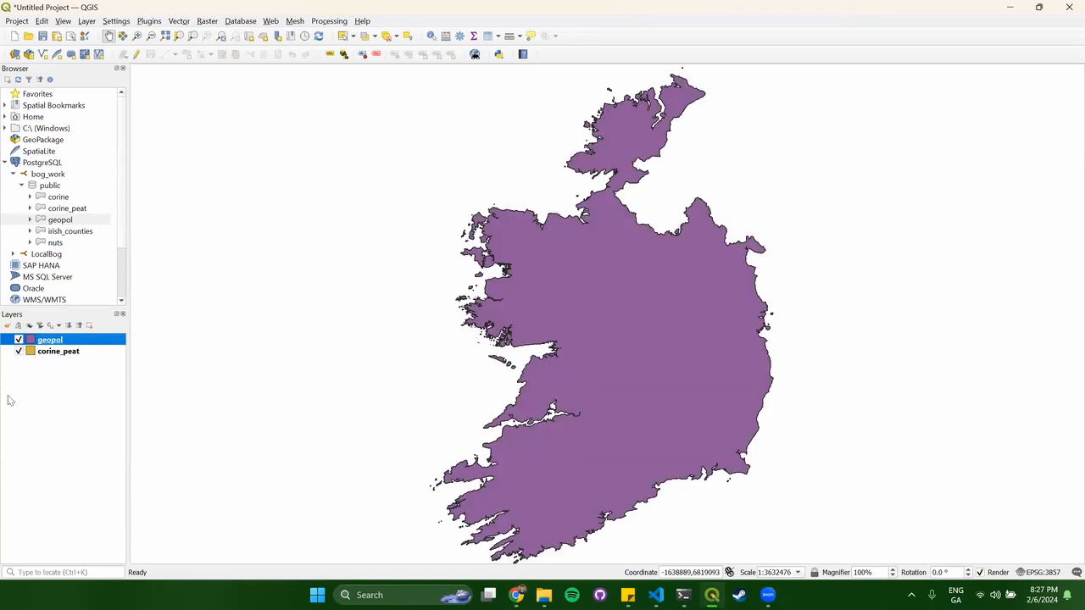
{"action": "left_click_drag", "start_coordinate": [48, 356], "coordinate": [48, 336]}
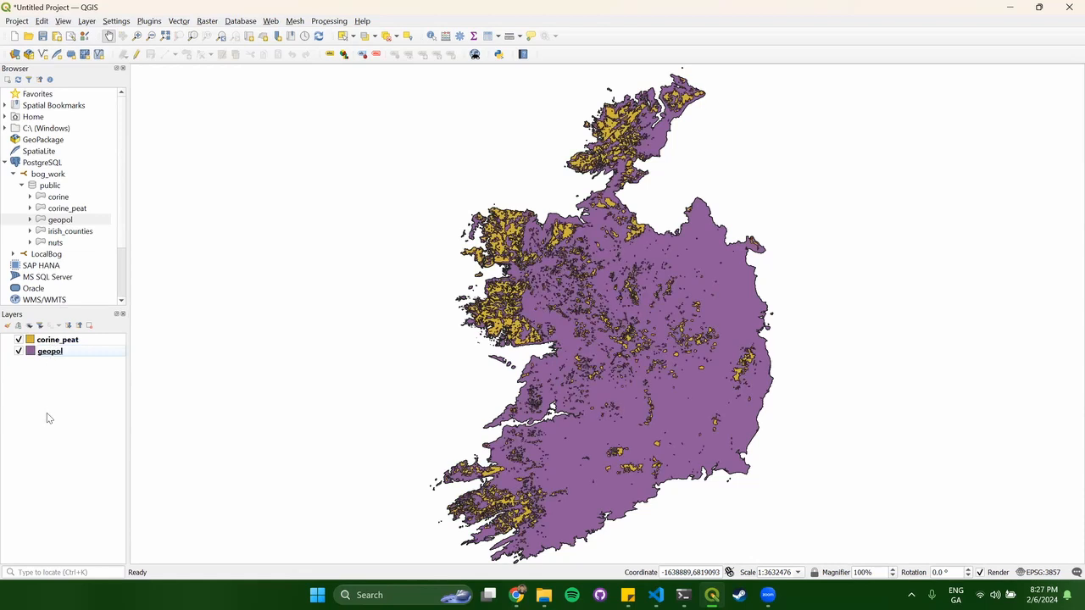
Add the XYZ Tiles OpenStreetMap basemap and place it beneath all other layers.
{"action": "scroll", "coordinate": [61, 259], "scroll_direction": "down", "scroll_amount": 2}
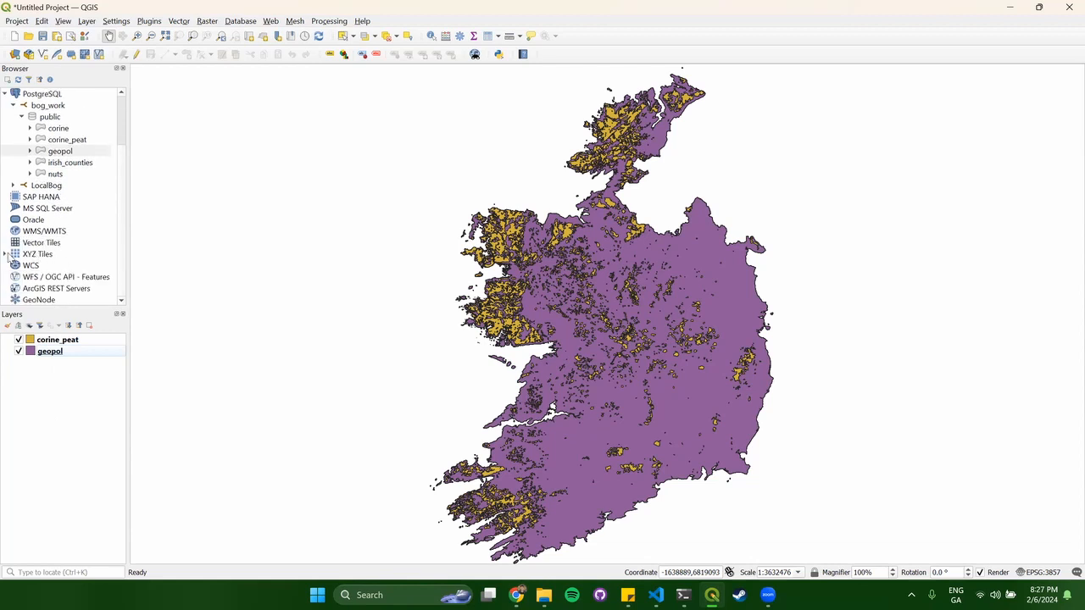
{"action": "left_click", "coordinate": [6, 255]}
{"action": "double_click", "coordinate": [51, 277]}
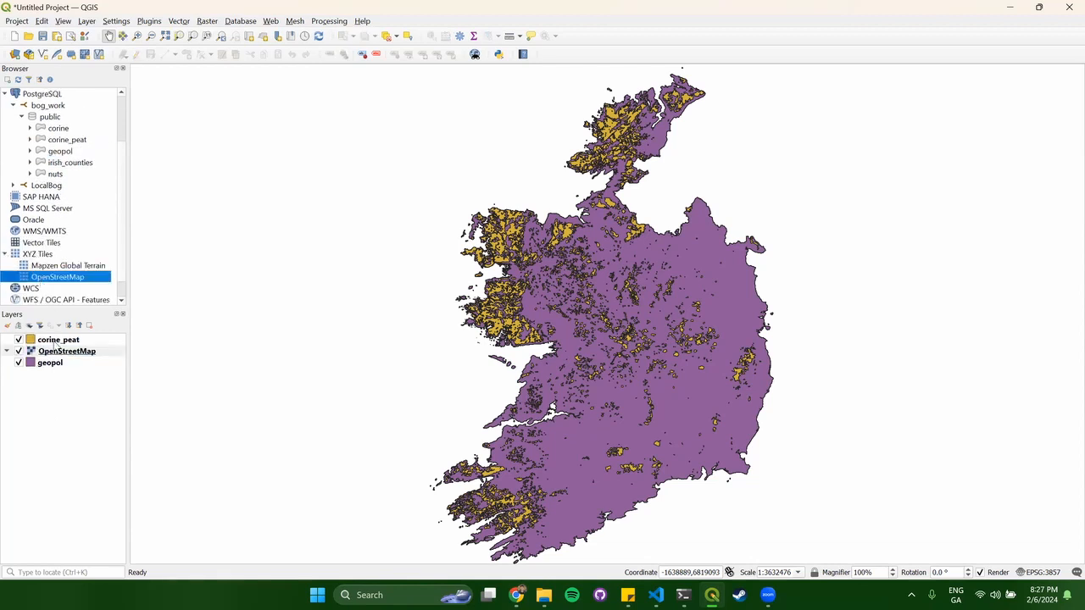
{"action": "left_click_drag", "start_coordinate": [58, 367], "coordinate": [58, 375]}
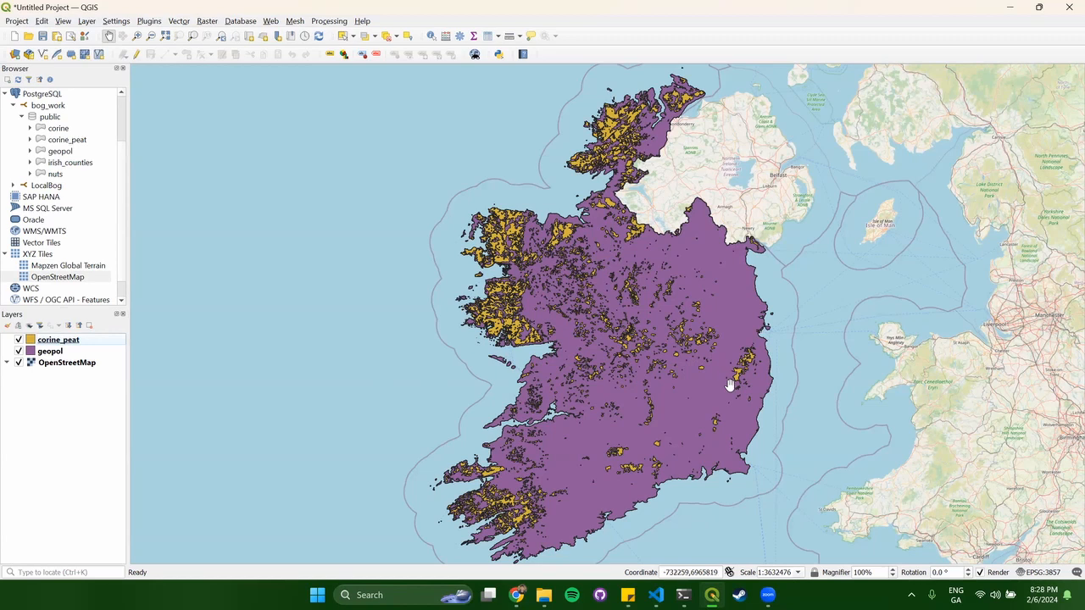
Set the geopol layer's fill colour opacity to 0% in its Symbology properties.
{"action": "right_click", "coordinate": [57, 351]}
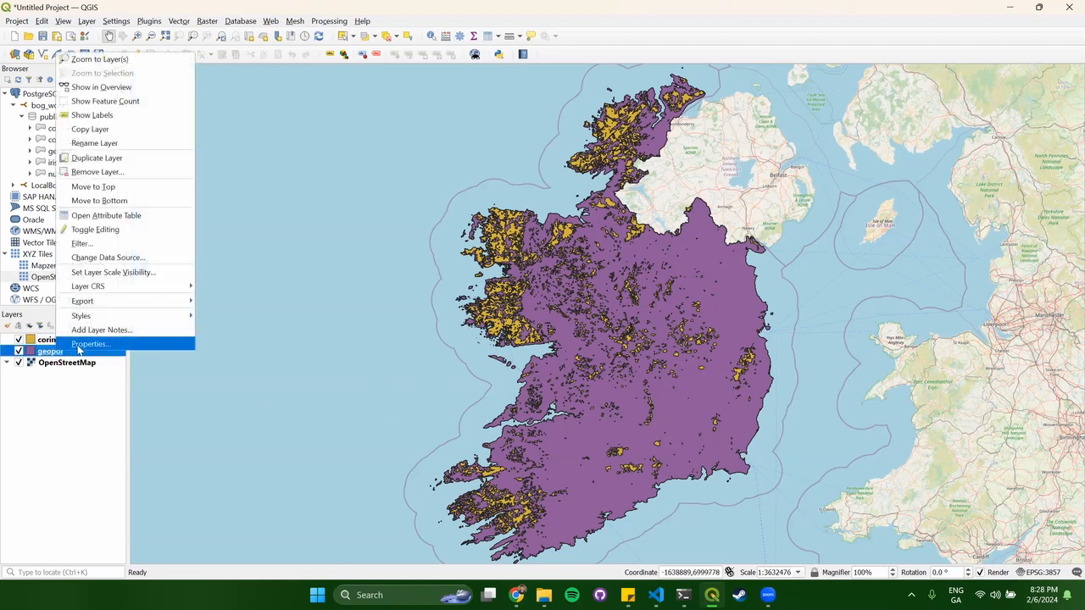
{"action": "left_click", "coordinate": [78, 347]}
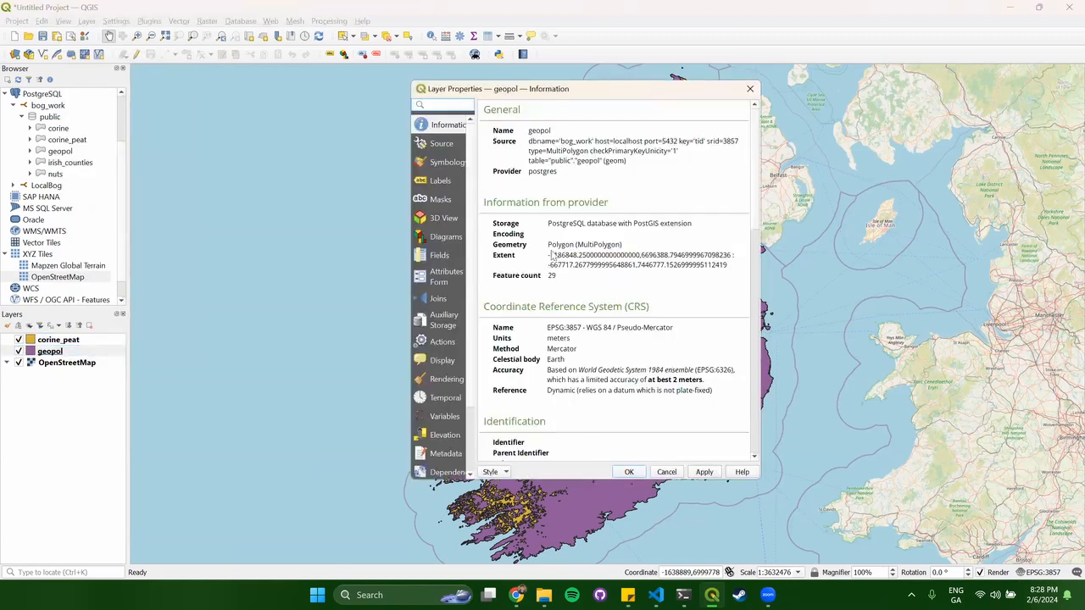
{"action": "left_click", "coordinate": [446, 164]}
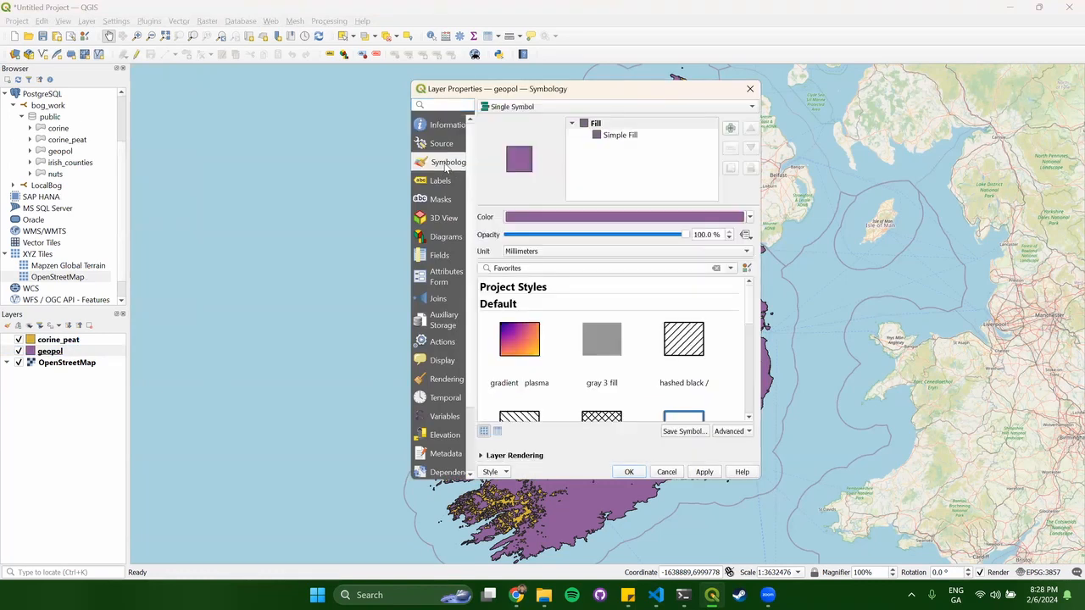
{"action": "left_click", "coordinate": [640, 219]}
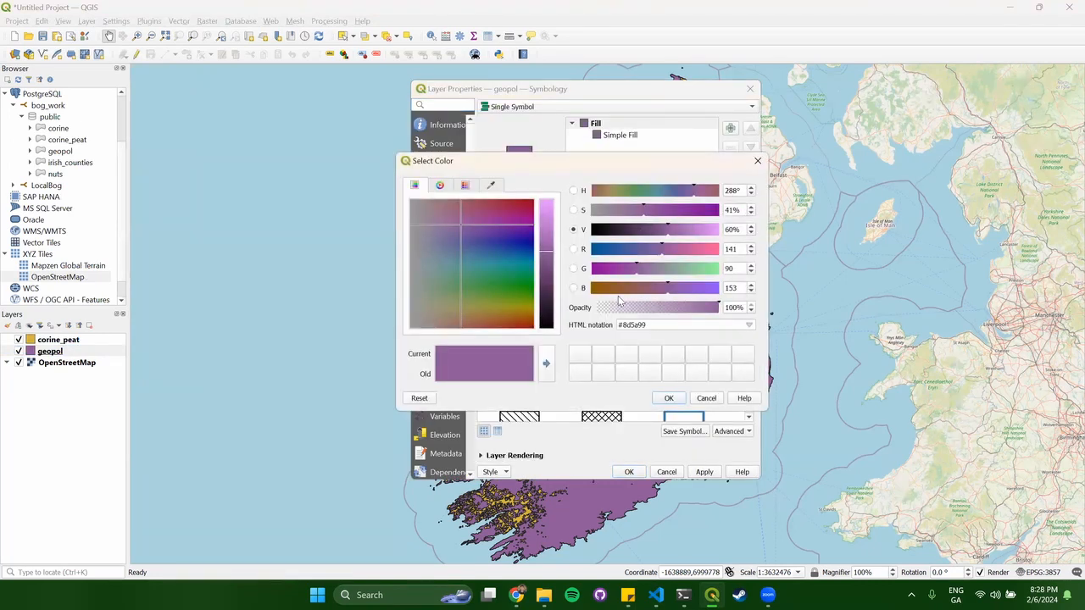
{"action": "left_click_drag", "start_coordinate": [652, 309], "coordinate": [586, 310]}
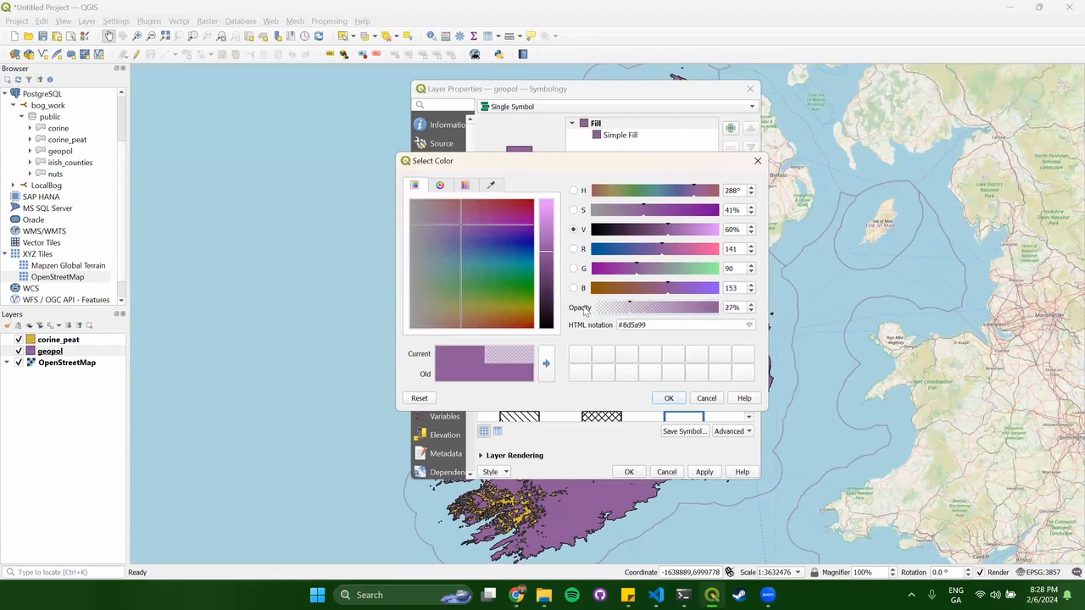
{"action": "left_click", "coordinate": [670, 399]}
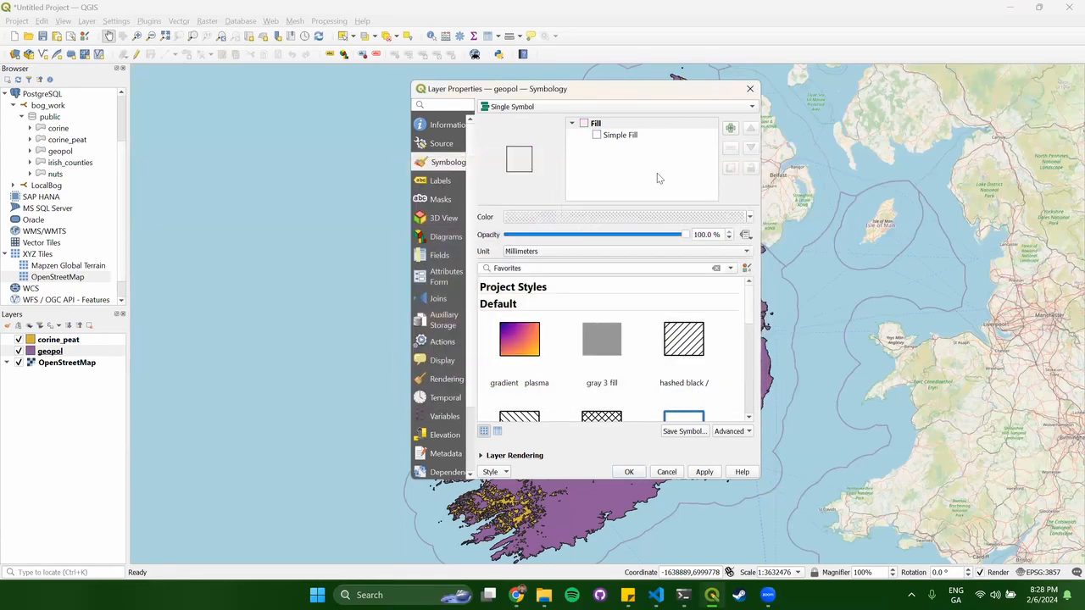
{"action": "left_click_drag", "start_coordinate": [646, 238], "coordinate": [507, 235]}
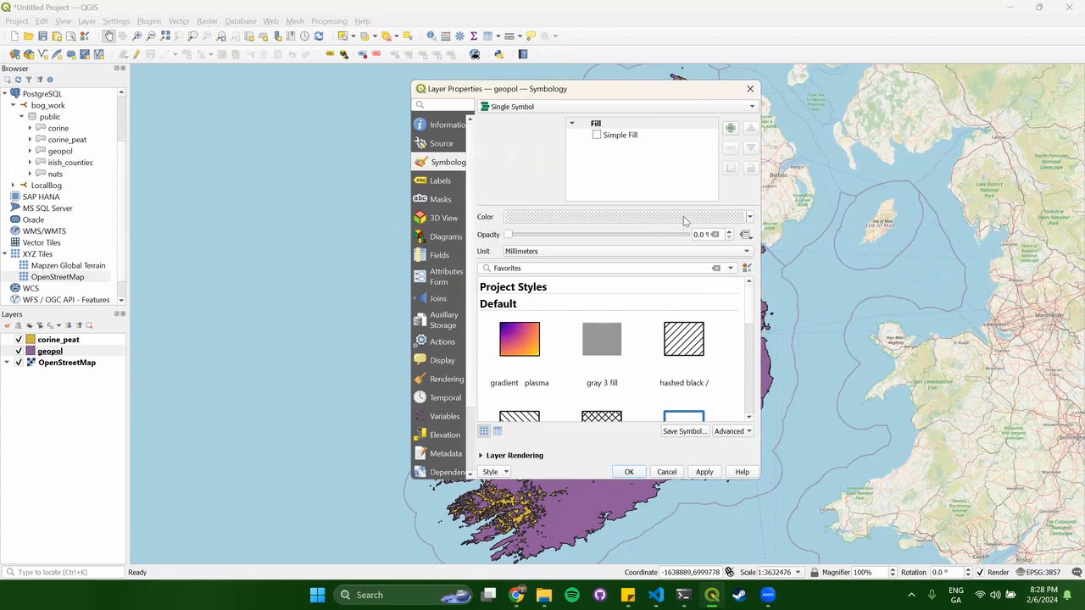
{"action": "left_click", "coordinate": [634, 471]}
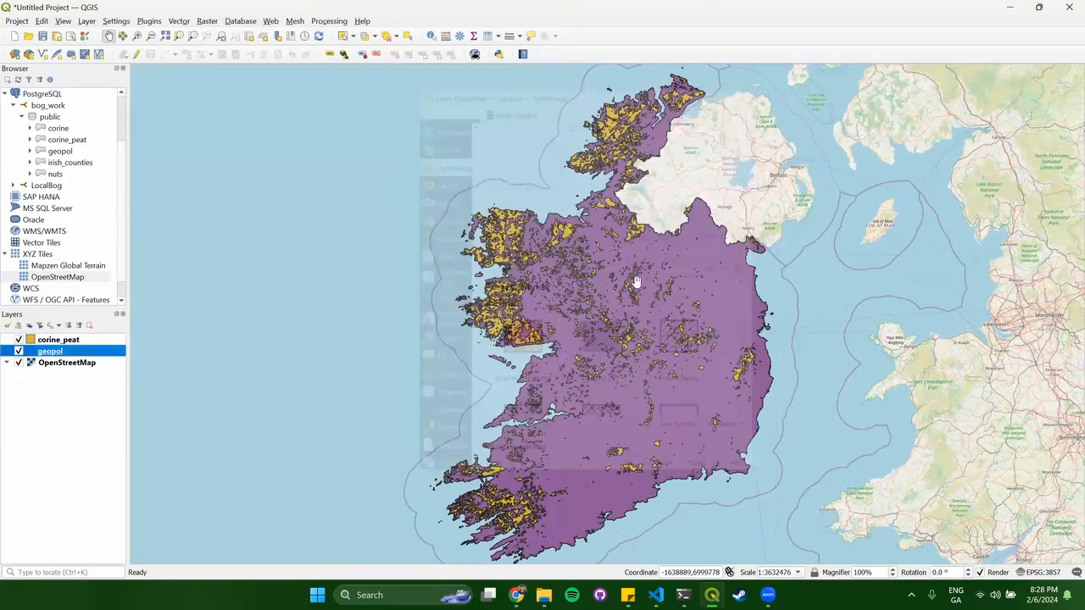
Reopen the geopol layer properties and bring up its Style options.
{"action": "right_click", "coordinate": [43, 353]}
{"action": "left_click", "coordinate": [76, 344]}
{"action": "left_click", "coordinate": [498, 472]}
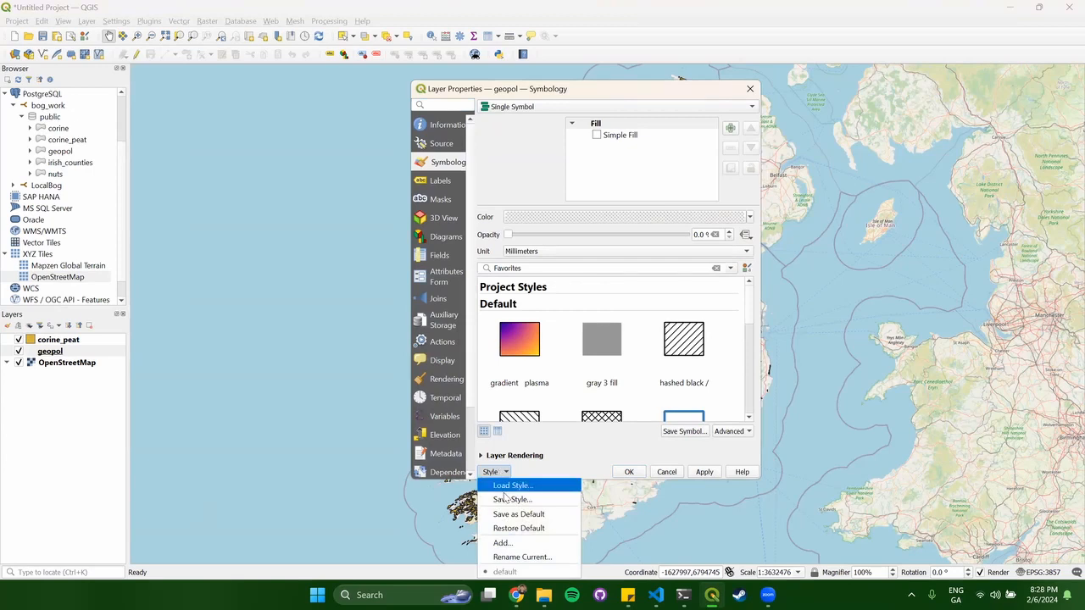
Save geopol's style as an SLD file named policy.sld in Documents\Mapathon and close the properties.
{"action": "left_click", "coordinate": [512, 500]}
{"action": "left_click", "coordinate": [523, 178]}
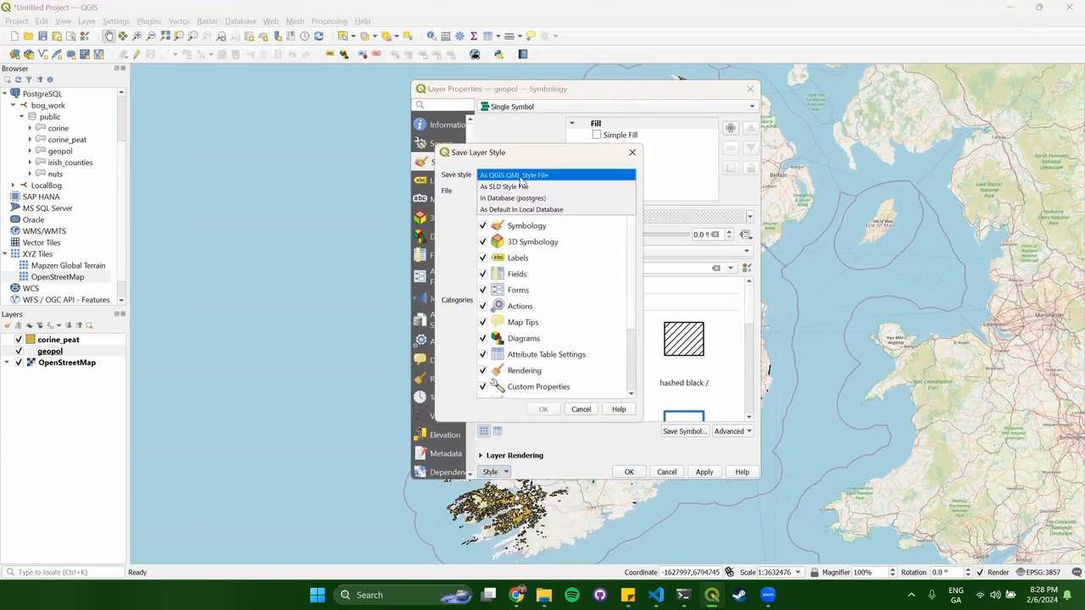
{"action": "left_click", "coordinate": [522, 187]}
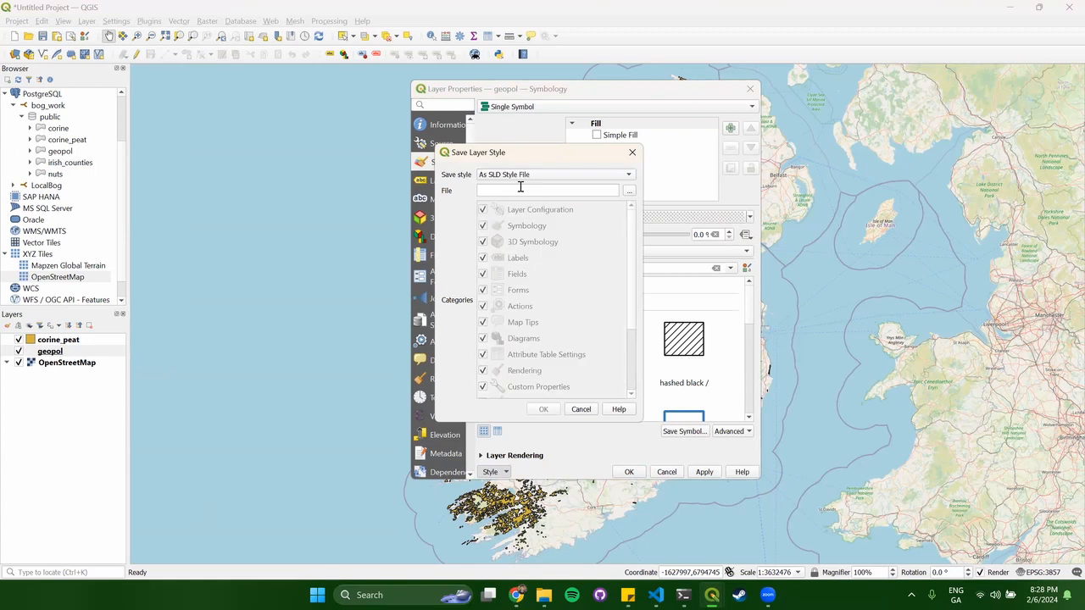
{"action": "left_click", "coordinate": [630, 194]}
{"action": "left_click", "coordinate": [492, 325]}
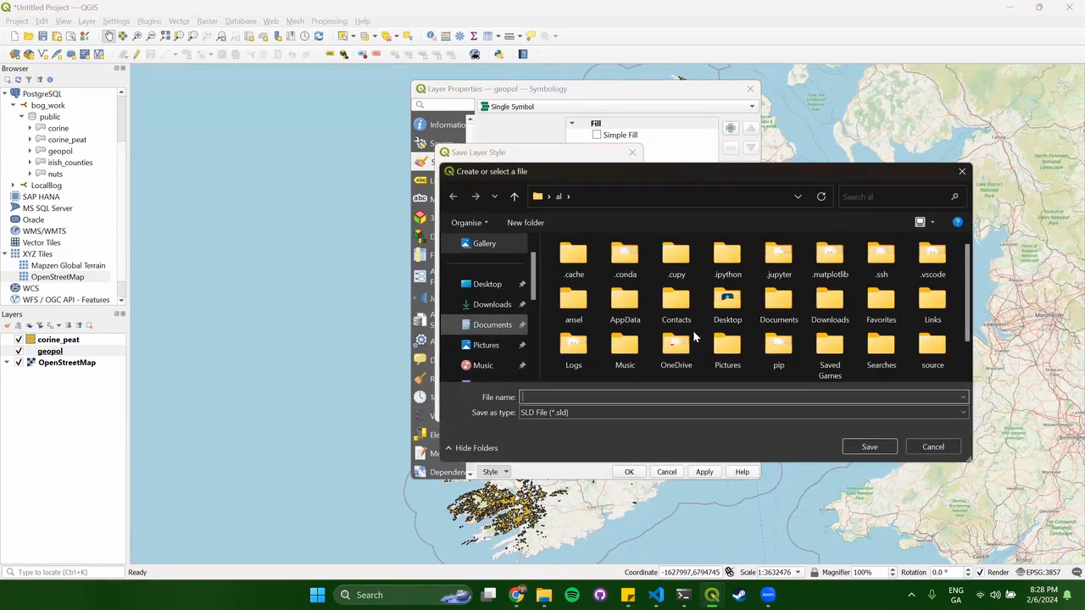
{"action": "double_click", "coordinate": [621, 324]}
{"action": "left_click", "coordinate": [543, 397]}
{"action": "type", "text": "policy"}
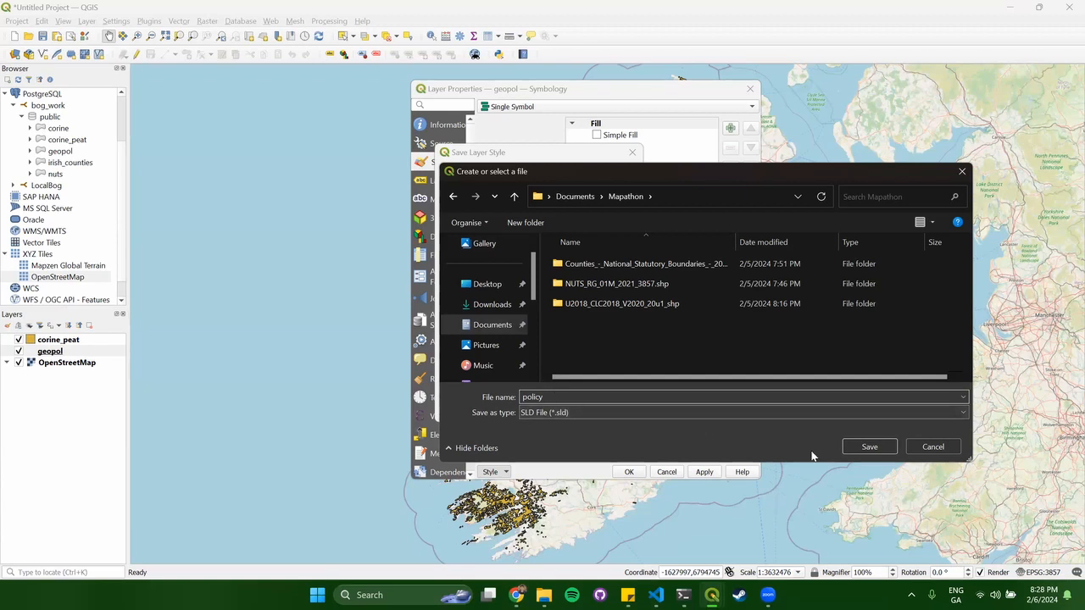
{"action": "left_click", "coordinate": [868, 448]}
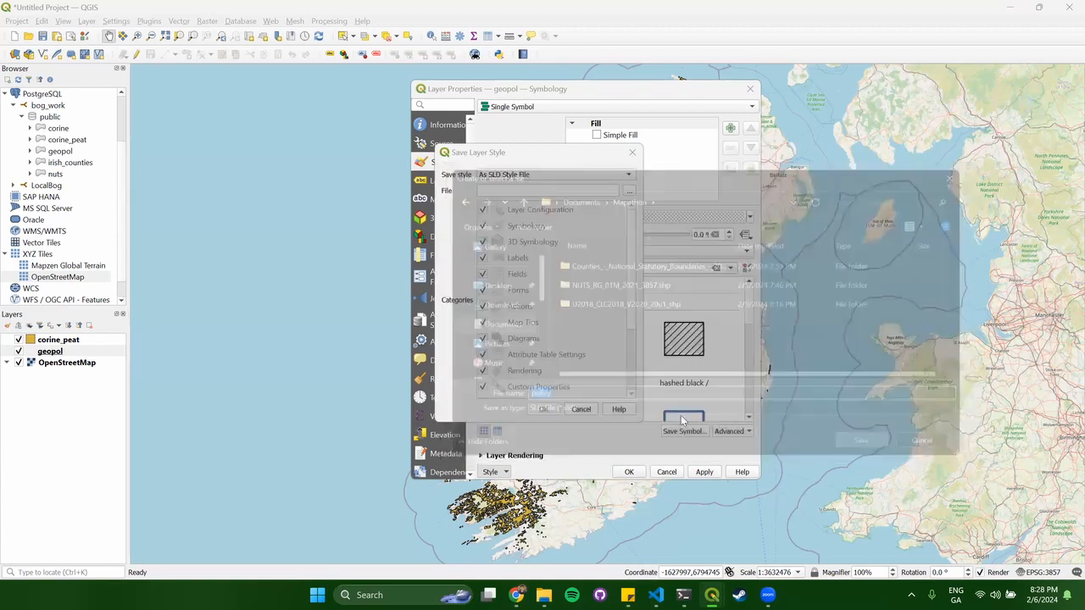
{"action": "left_click", "coordinate": [538, 412]}
{"action": "left_click", "coordinate": [627, 472]}
{"action": "left_click", "coordinate": [79, 501]}
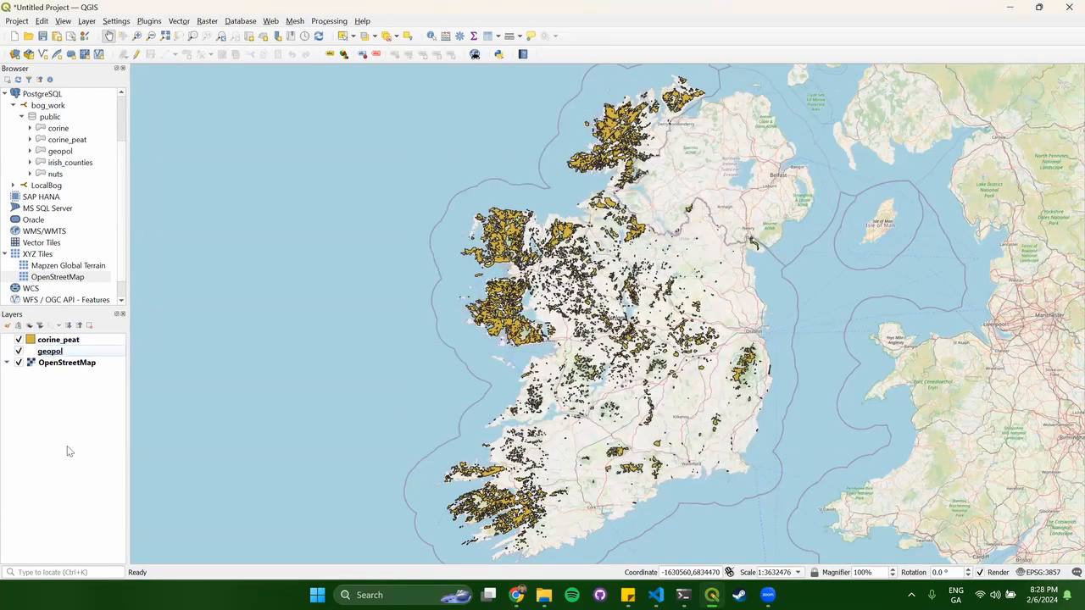
Change the corine_peat layer's fill colour from yellow to a light yellowish green.
{"action": "right_click", "coordinate": [76, 340]}
{"action": "left_click", "coordinate": [108, 341]}
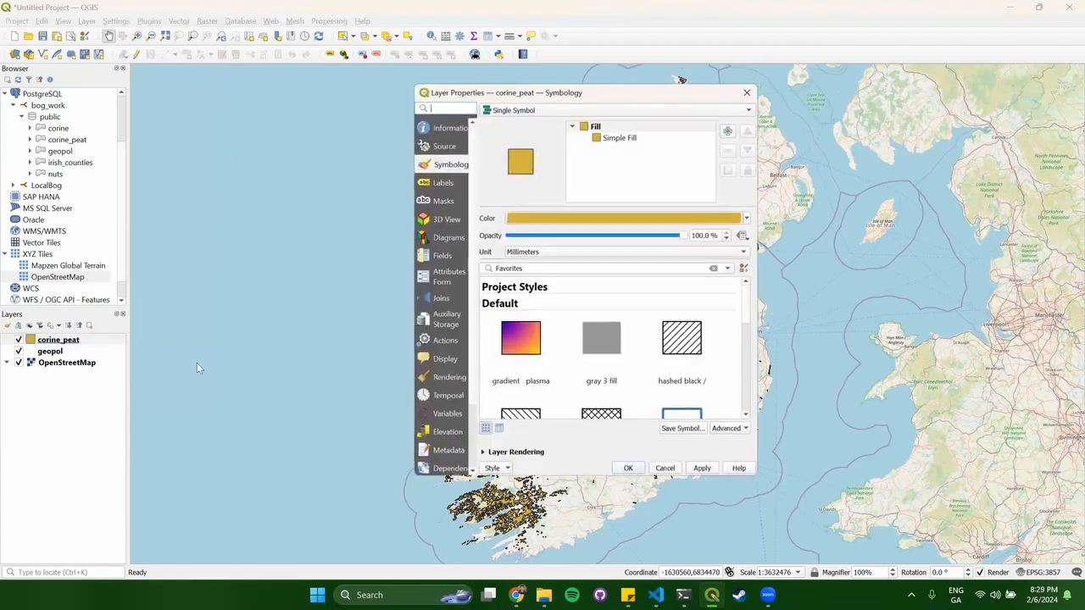
{"action": "left_click", "coordinate": [576, 214]}
{"action": "left_click_drag", "start_coordinate": [611, 195], "coordinate": [624, 196]}
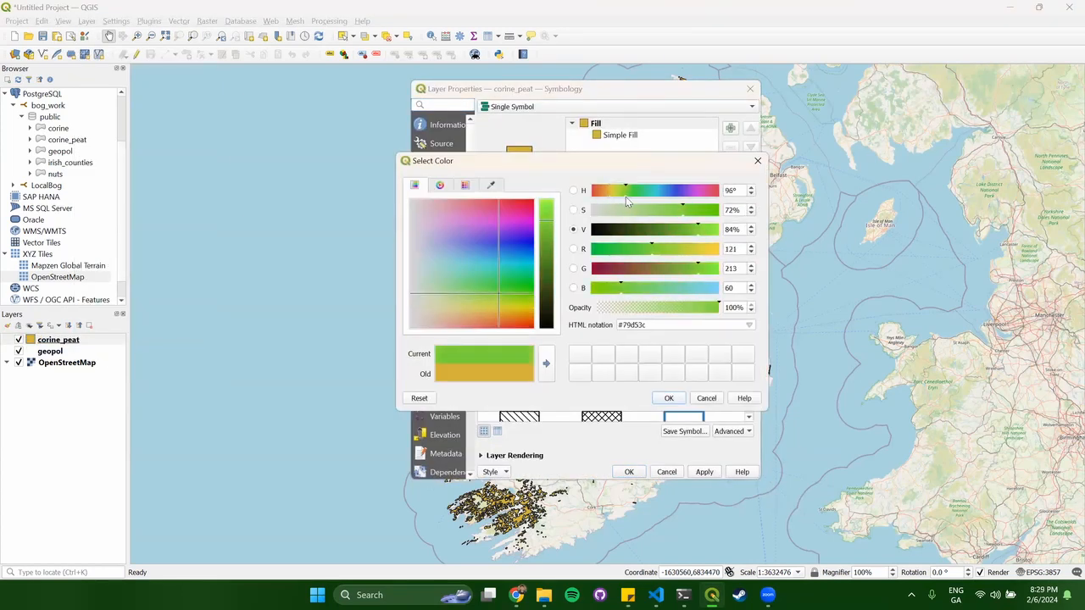
{"action": "left_click_drag", "start_coordinate": [652, 250], "coordinate": [666, 252]}
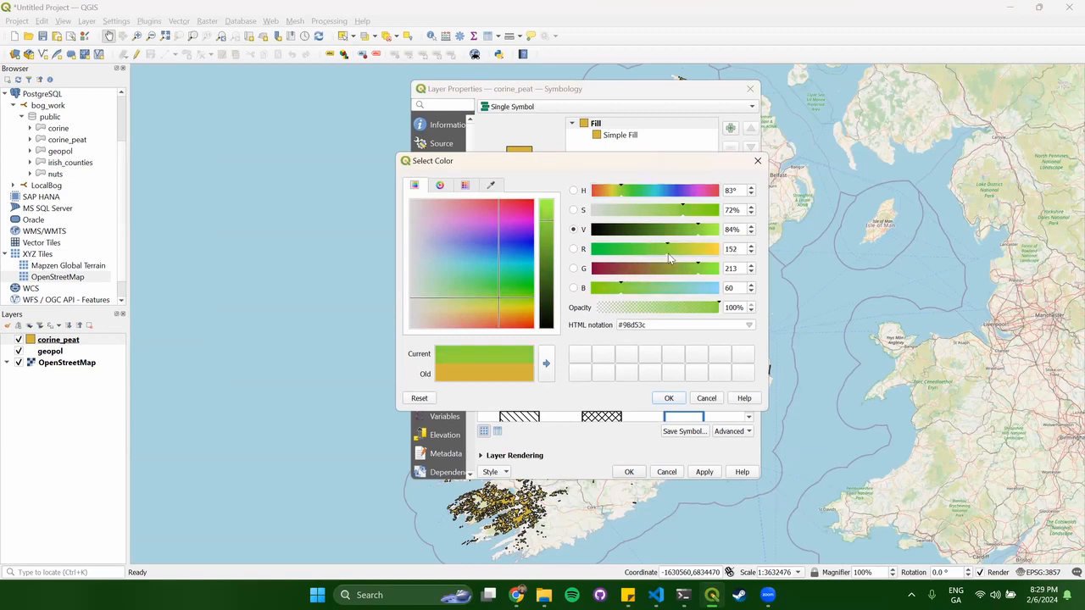
{"action": "left_click", "coordinate": [668, 397]}
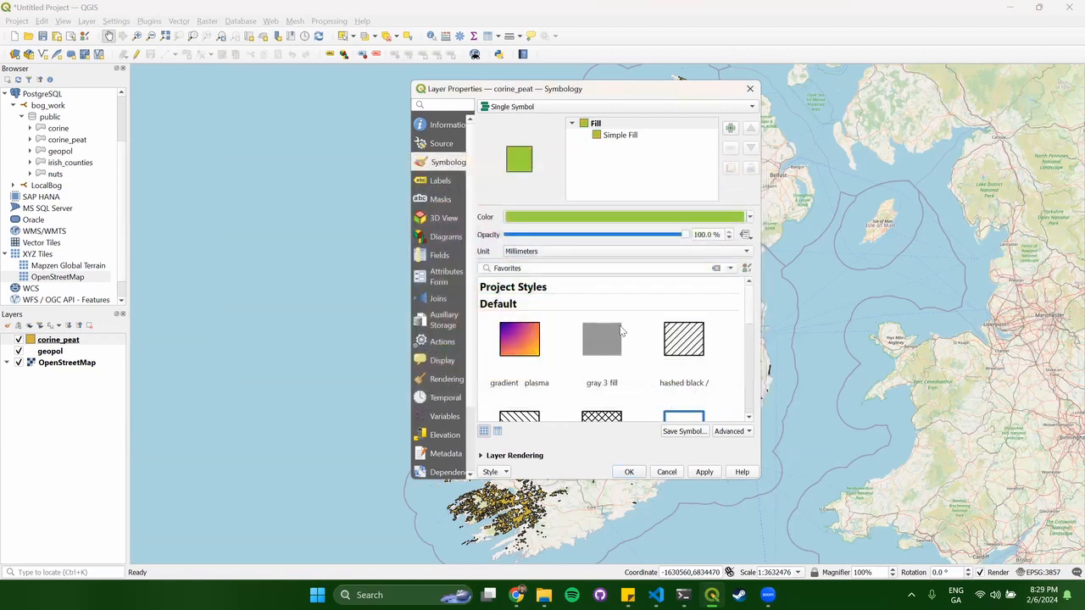
Save corine_peat's style as an SLD file named peatlands.sld and close the layer properties.
{"action": "left_click", "coordinate": [507, 471]}
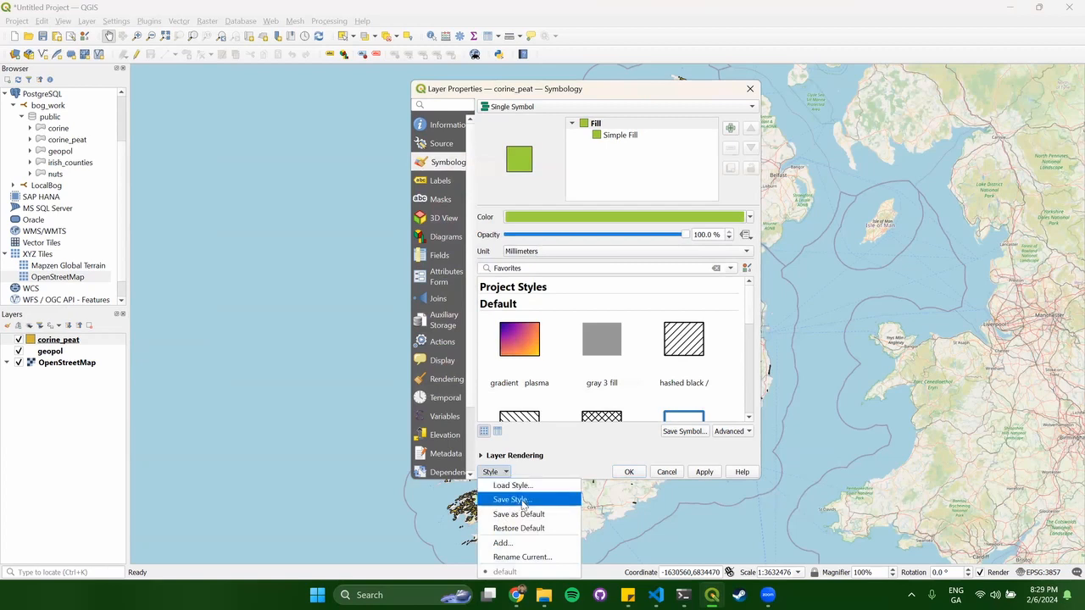
{"action": "left_click", "coordinate": [513, 499]}
{"action": "left_click", "coordinate": [591, 176]}
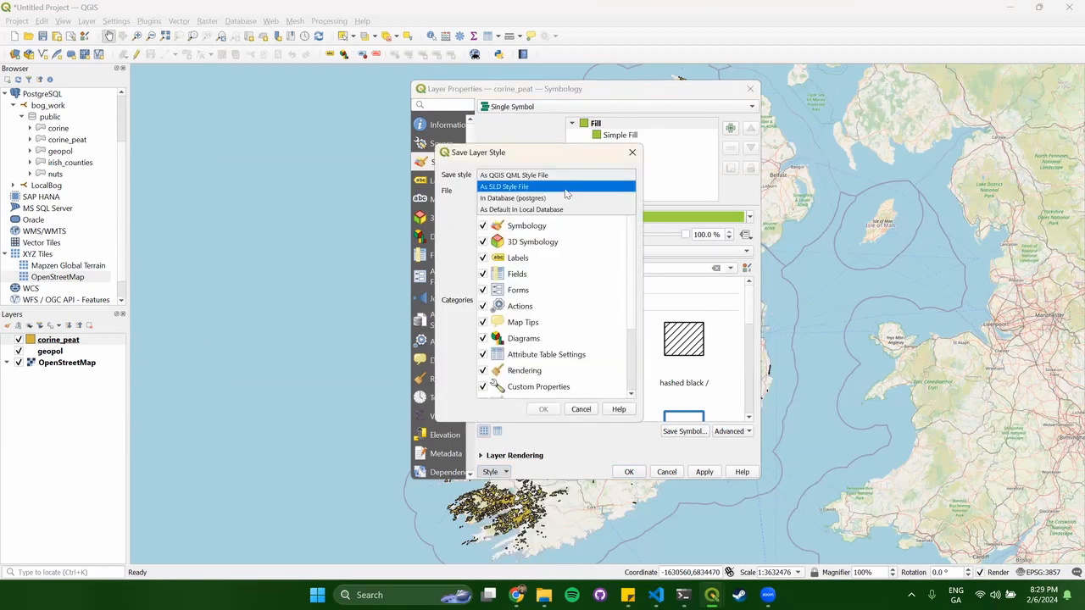
{"action": "left_click", "coordinate": [564, 188]}
{"action": "left_click", "coordinate": [628, 191]}
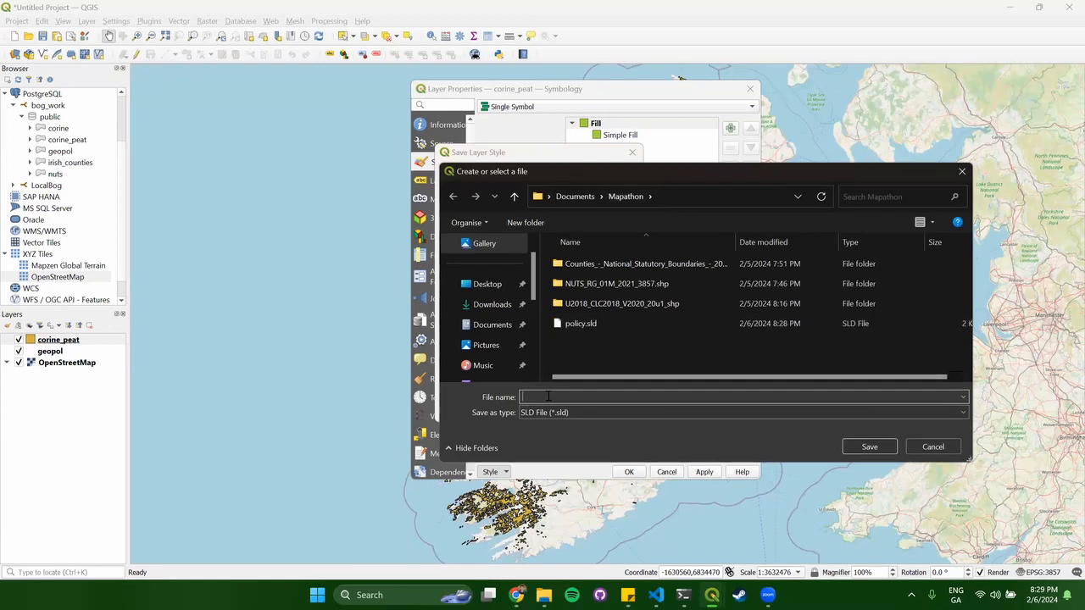
{"action": "type", "text": "peatlands"}
{"action": "left_click", "coordinate": [853, 445]}
{"action": "left_click", "coordinate": [544, 409]}
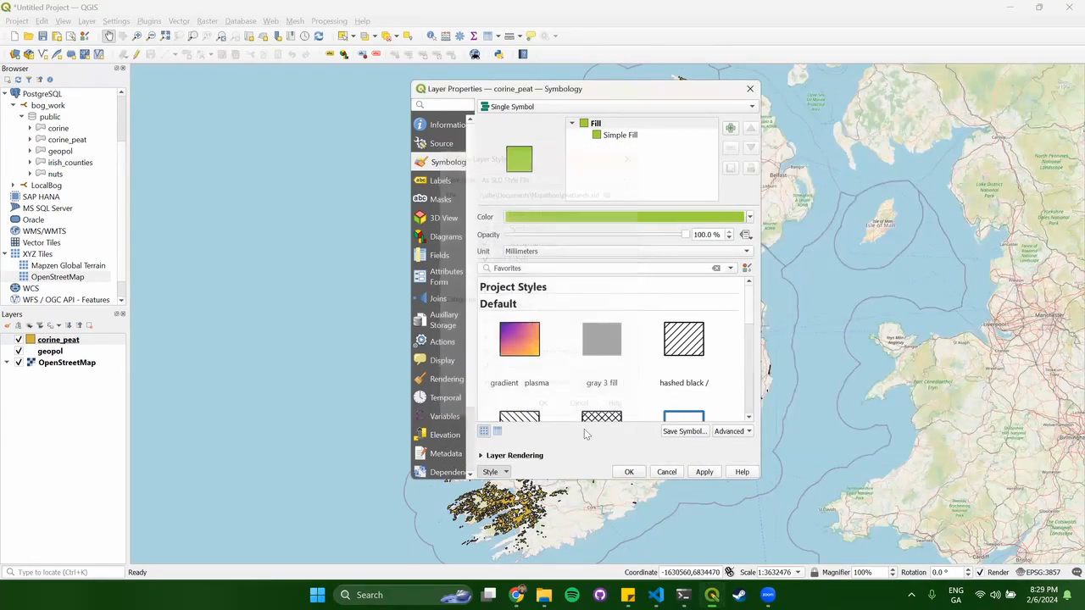
{"action": "left_click", "coordinate": [629, 471]}
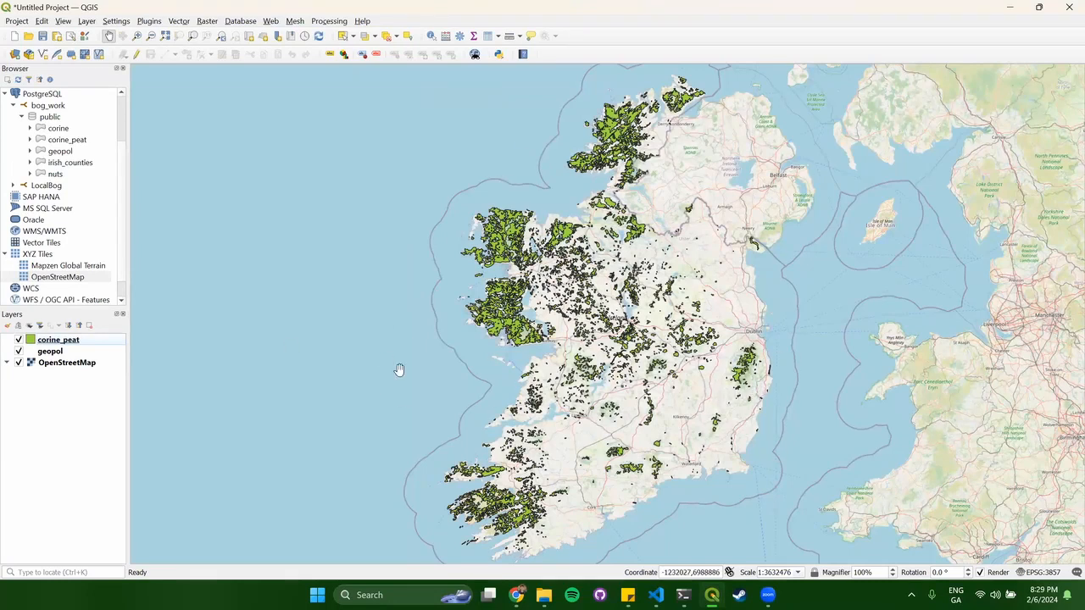
Close QGIS, discarding the unsaved project changes.
{"action": "left_click", "coordinate": [1067, 8]}
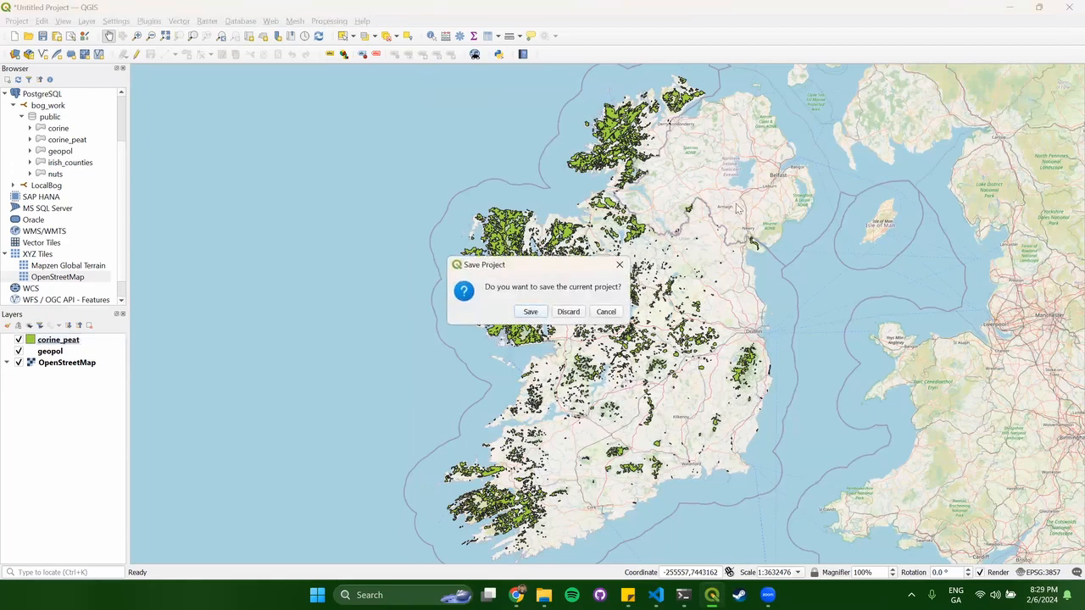
{"action": "left_click", "coordinate": [581, 312]}
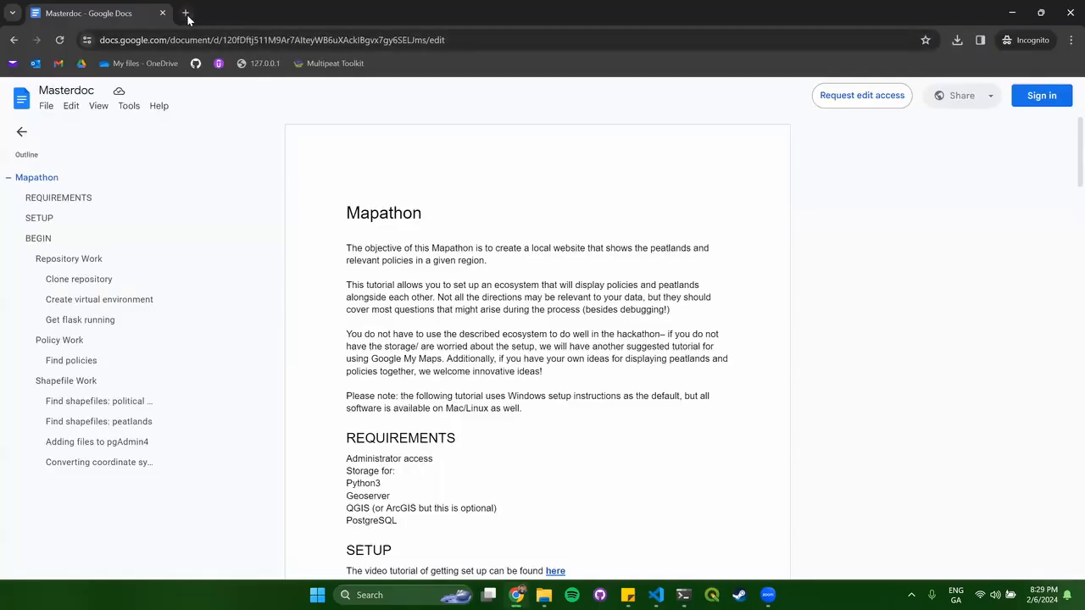
Open localhost:8080/geoserver/ in a new incognito tab.
{"action": "left_click", "coordinate": [185, 16]}
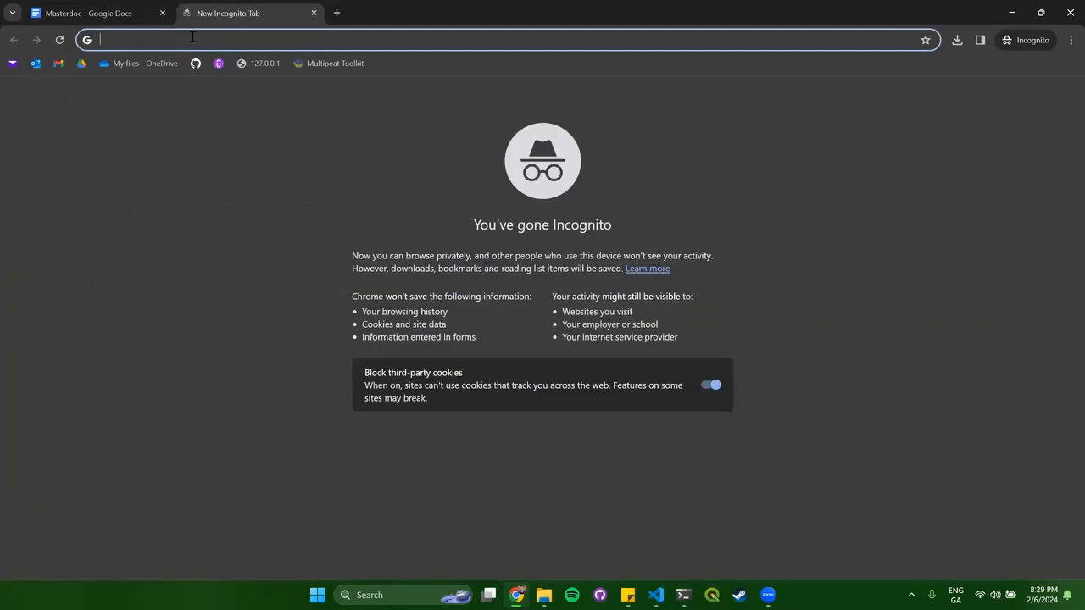
{"action": "type", "text": "localhost"}
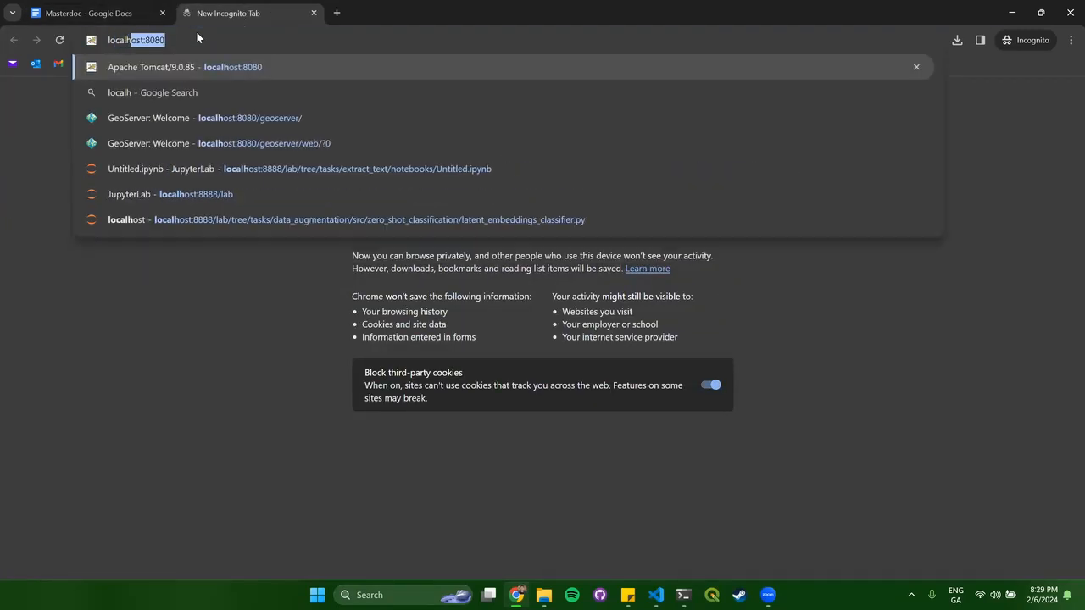
{"action": "type", "text": ":8080"}
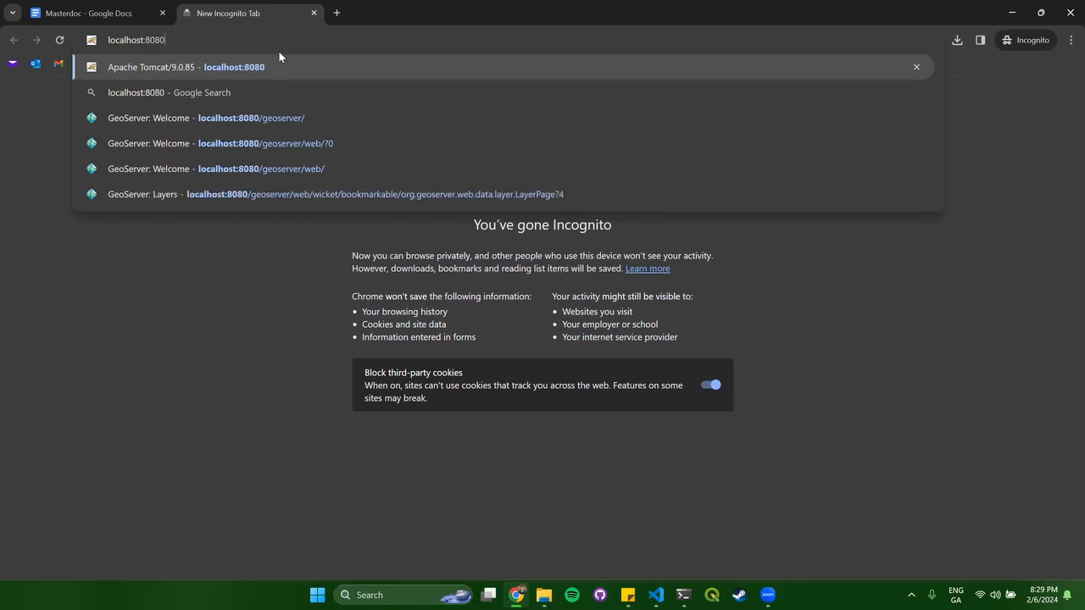
{"action": "left_click", "coordinate": [292, 117]}
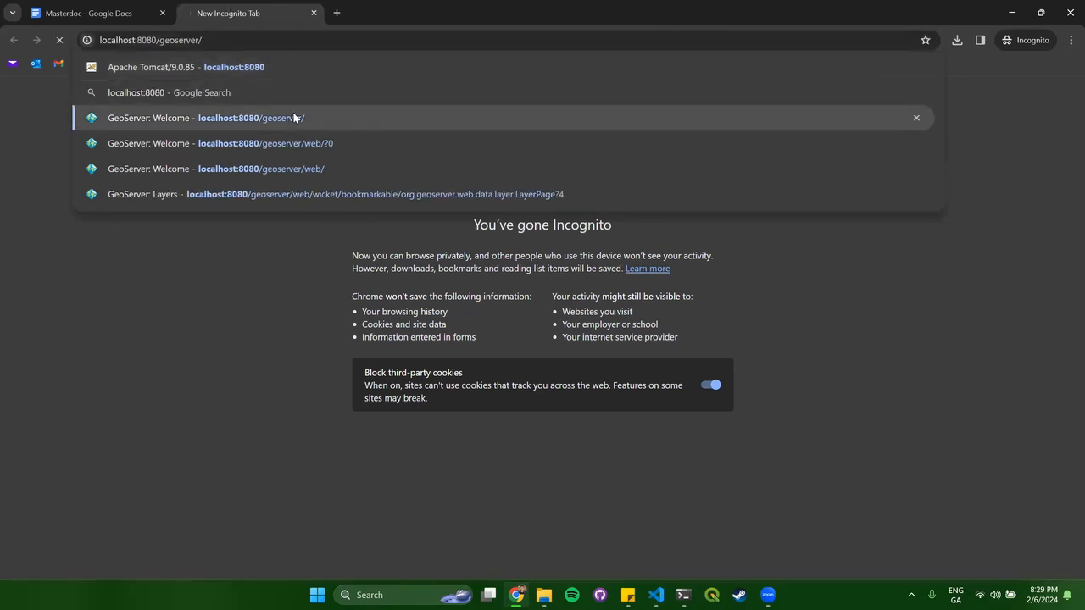
Log in to GeoServer as admin with the administrator password.
{"action": "left_click", "coordinate": [546, 95]}
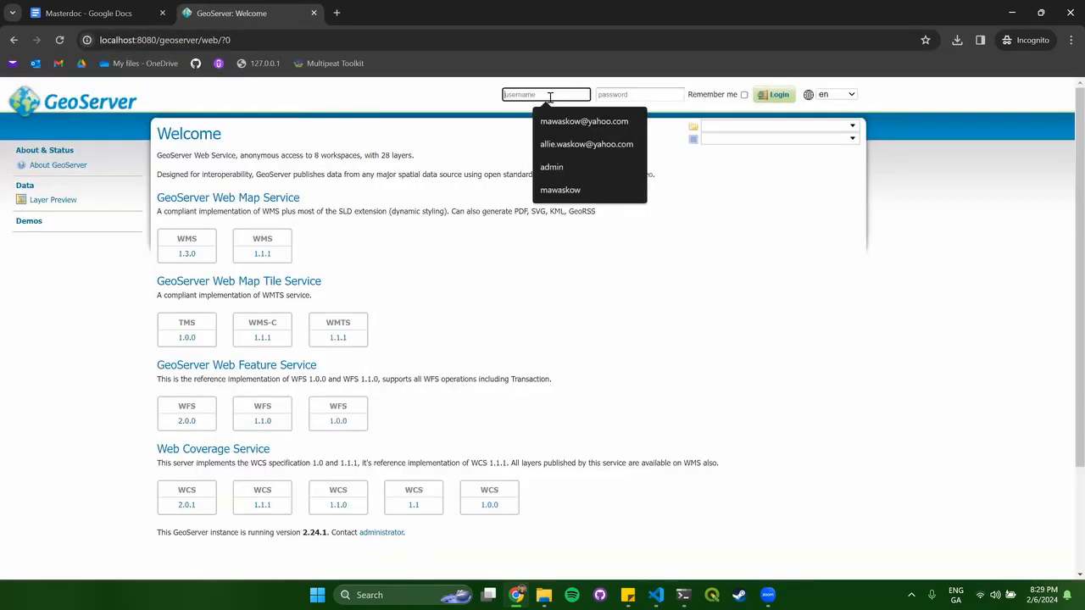
{"action": "type", "text": "admin"}
{"action": "key", "text": "Tab"}
{"action": "type", "text": "g"}
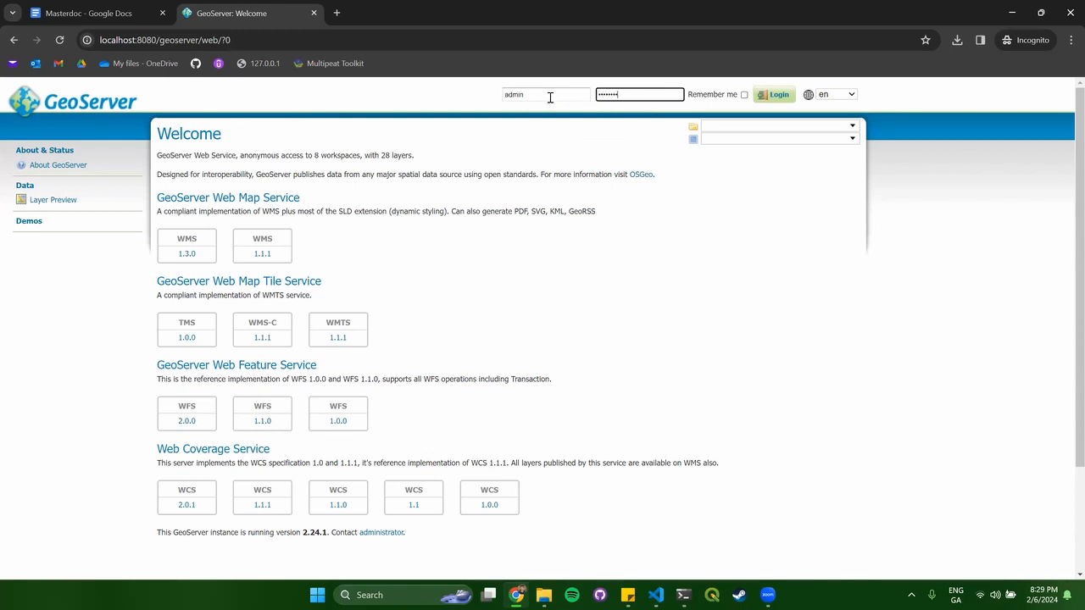
{"action": "left_click", "coordinate": [759, 94]}
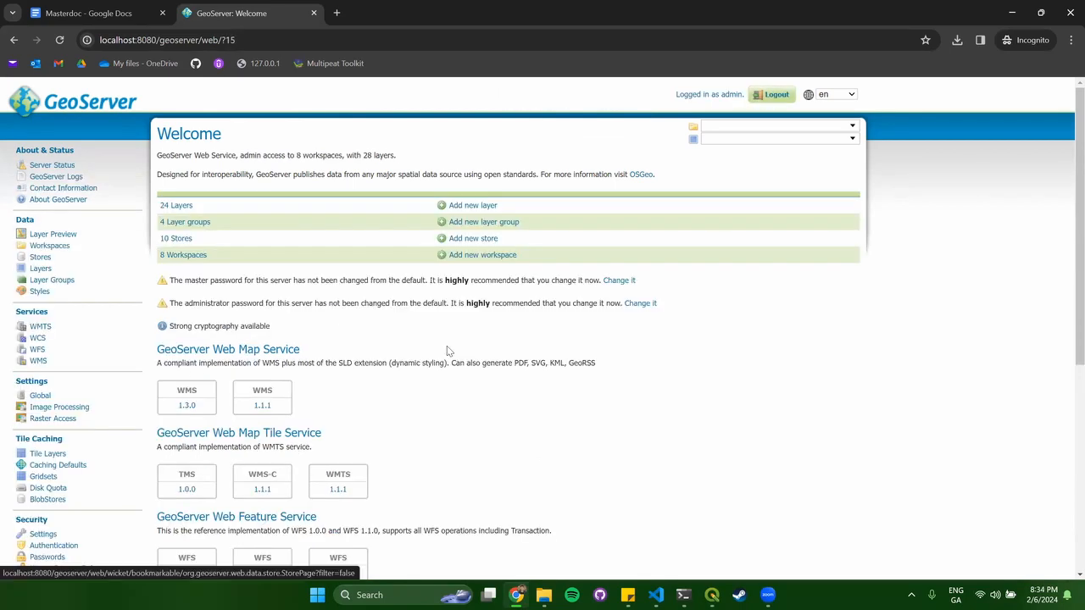
Create a workspace named mapathon with mapathon as its namespace URI, marked as the default.
{"action": "left_click", "coordinate": [44, 245]}
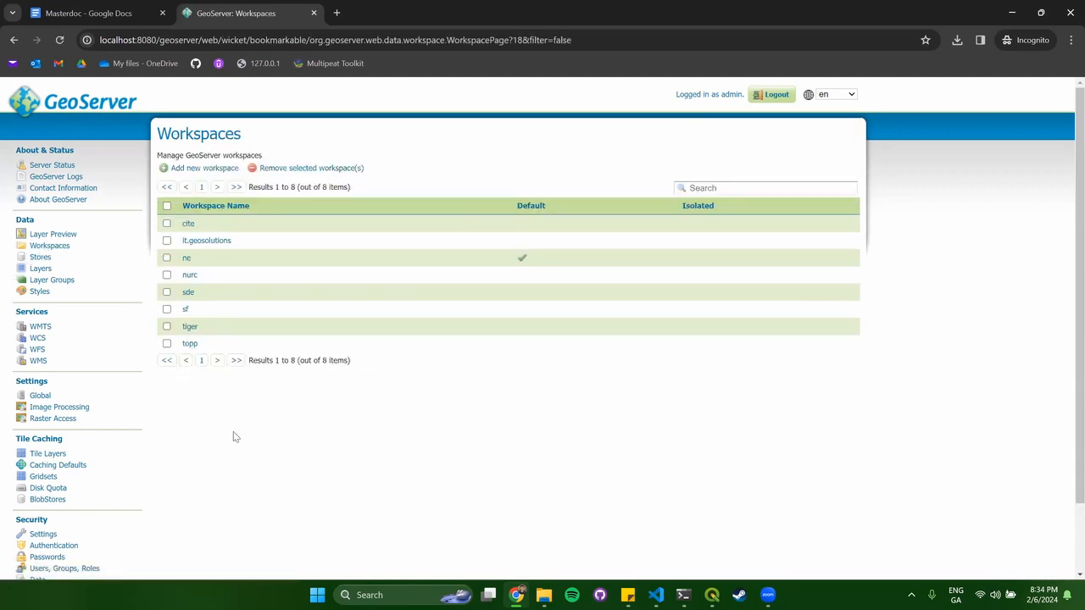
{"action": "left_click", "coordinate": [191, 169]}
{"action": "left_click", "coordinate": [189, 230]}
{"action": "type", "text": "mapathon"}
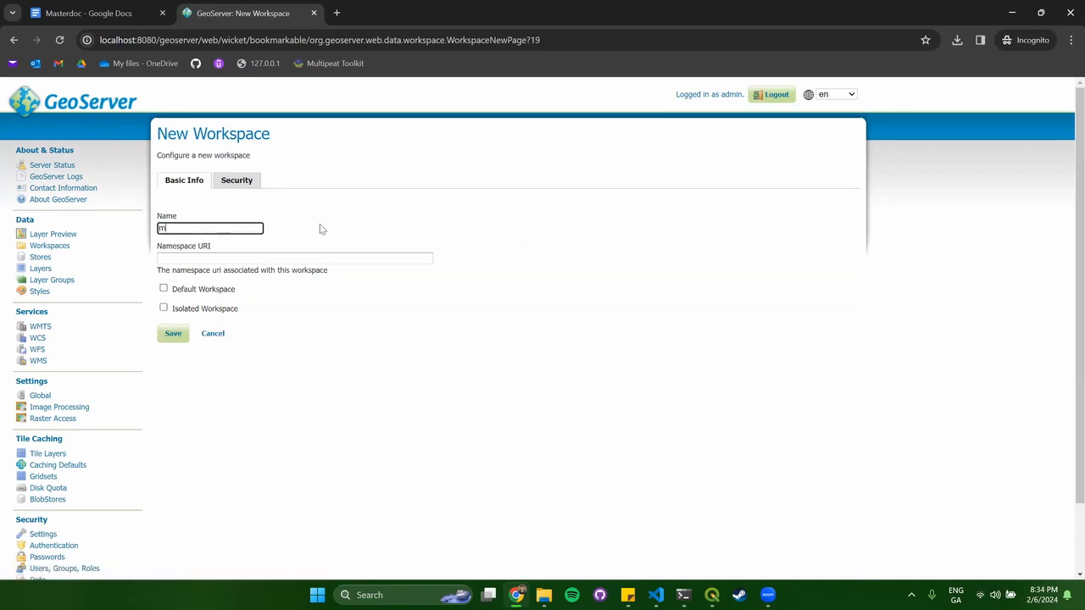
{"action": "left_click", "coordinate": [324, 259]}
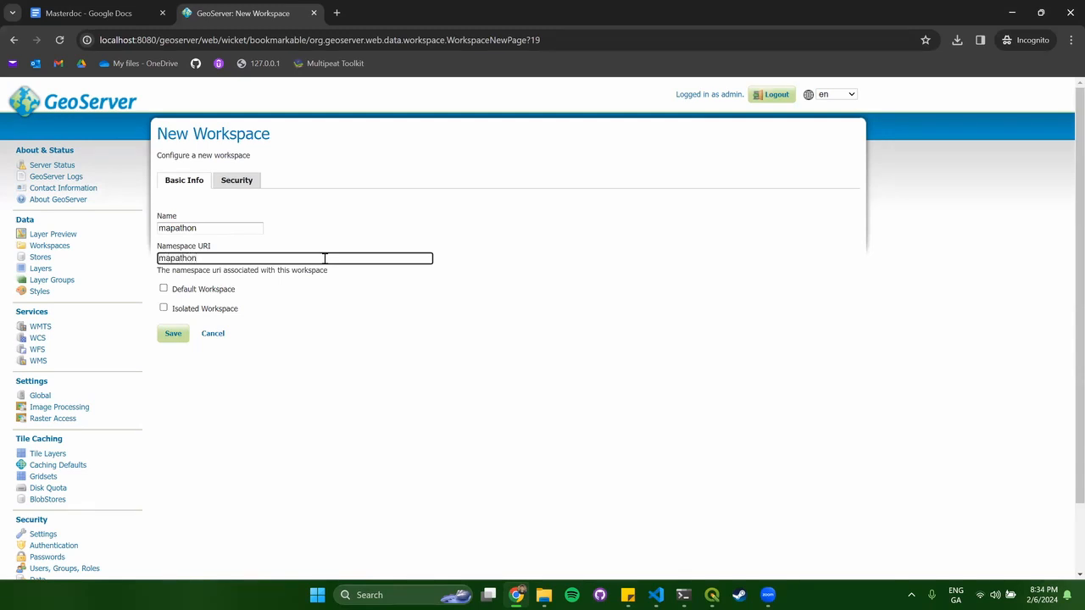
{"action": "left_click", "coordinate": [190, 294]}
{"action": "left_click", "coordinate": [191, 291]}
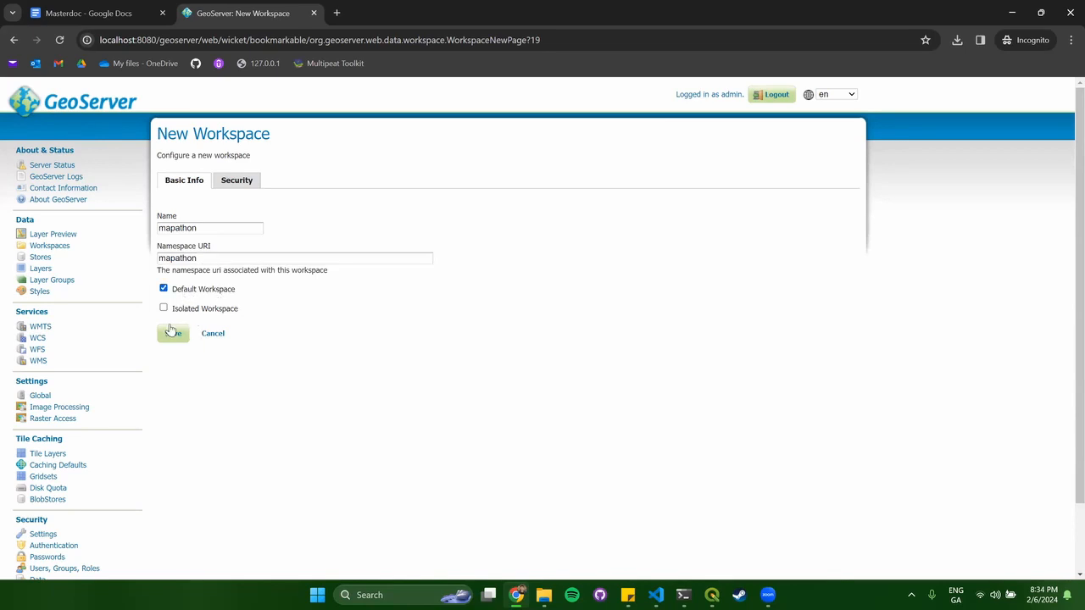
{"action": "left_click", "coordinate": [172, 335]}
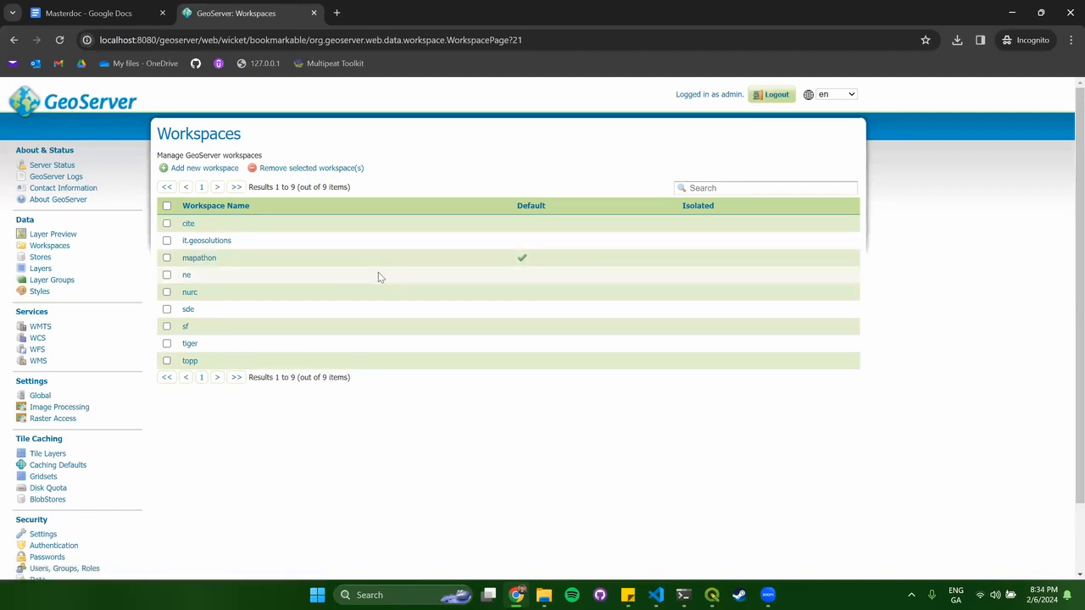
{"action": "left_click", "coordinate": [44, 258]}
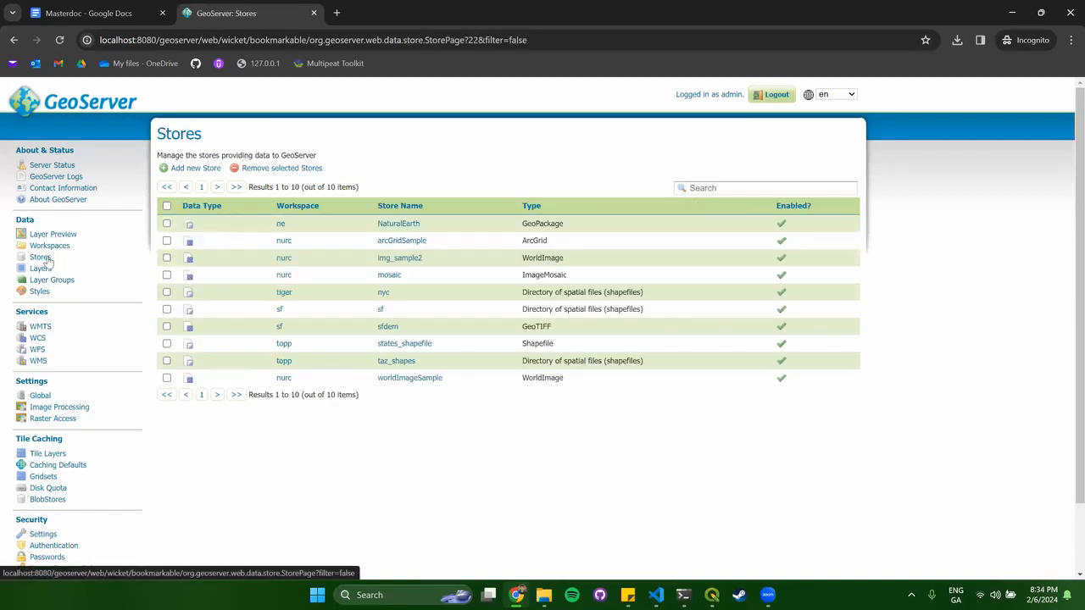
Start a new PostGIS store in the mapathon workspace named postgres_db.
{"action": "left_click", "coordinate": [196, 168]}
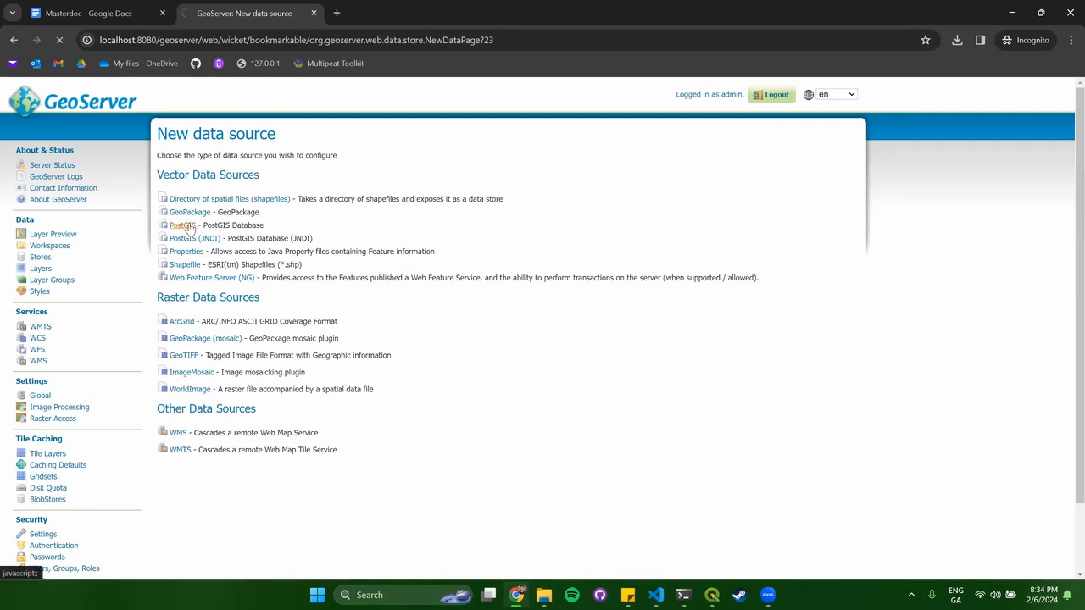
{"action": "left_click", "coordinate": [217, 247]}
{"action": "left_click", "coordinate": [217, 247]}
{"action": "left_click", "coordinate": [239, 271]}
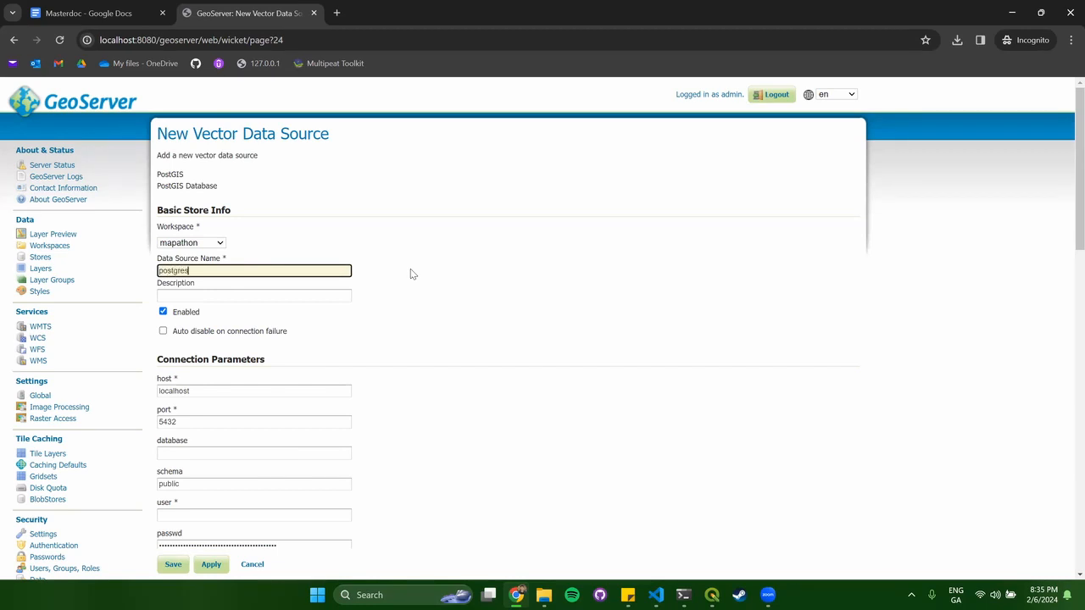
{"action": "type", "text": "postgres_db"}
{"action": "left_click", "coordinate": [438, 349]}
{"action": "scroll", "coordinate": [414, 344], "scroll_direction": "down", "scroll_amount": 2}
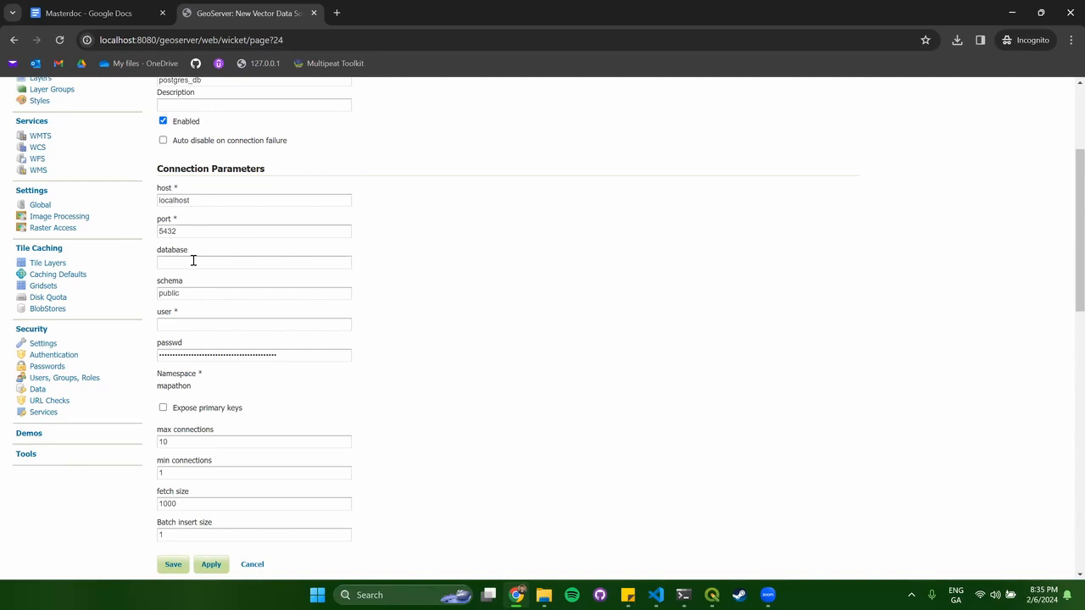
Set the store's database to bog_work with user postgres and the database password.
{"action": "left_click", "coordinate": [237, 263]}
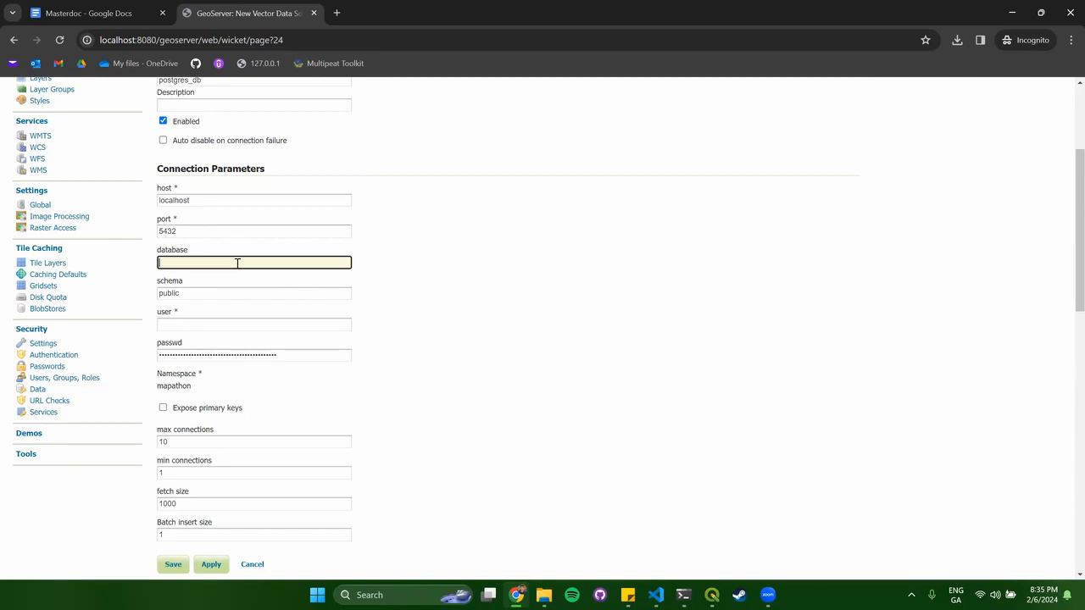
{"action": "type", "text": "bog_work"}
{"action": "left_click", "coordinate": [403, 280]}
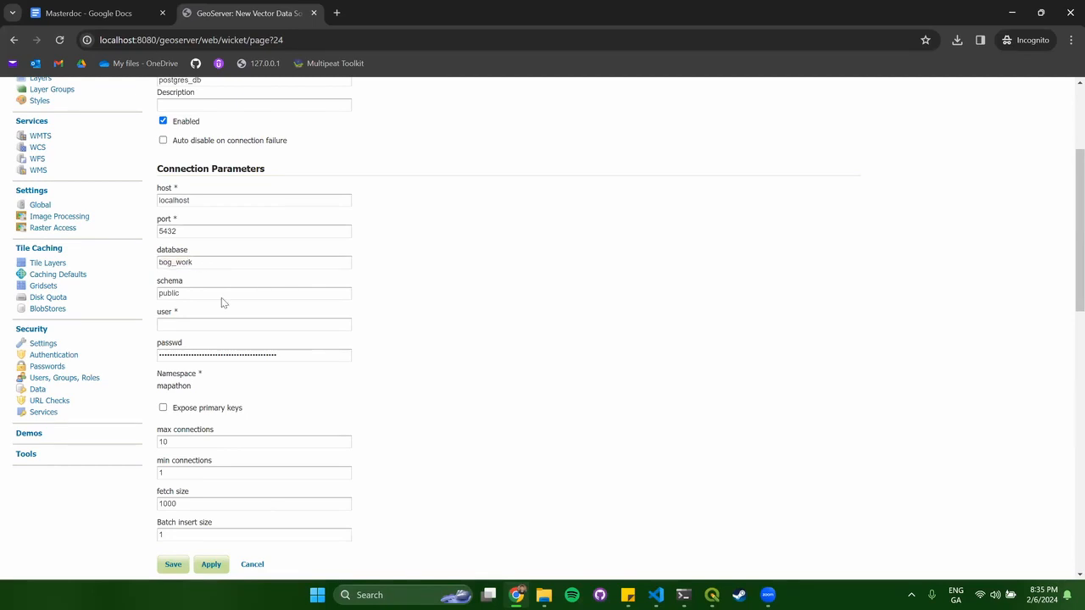
{"action": "left_click", "coordinate": [202, 325]}
{"action": "type", "text": "po"}
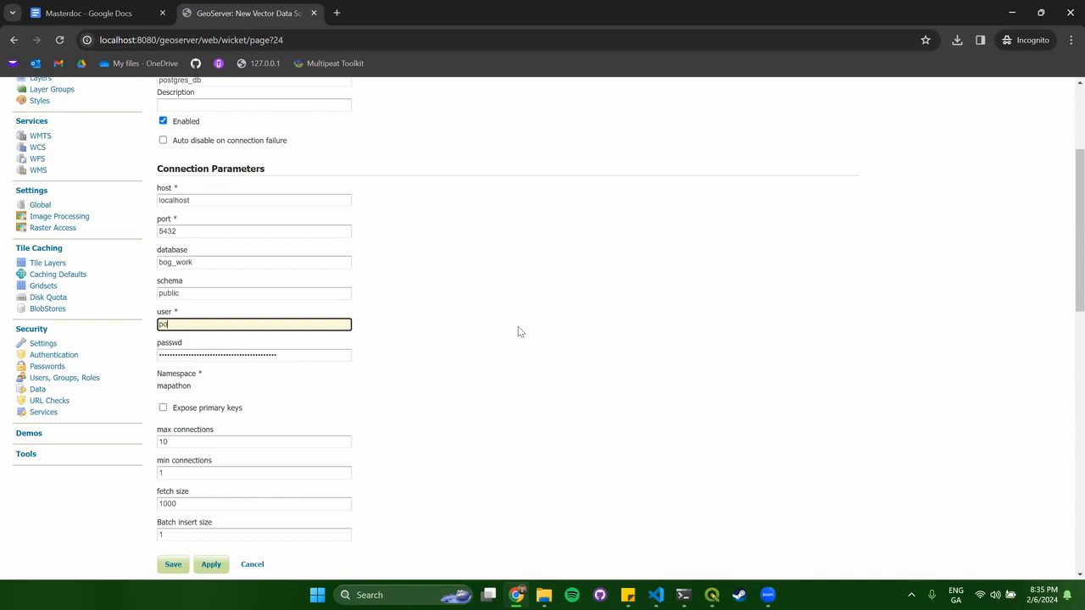
{"action": "type", "text": "stgres"}
{"action": "left_click_drag", "start_coordinate": [278, 355], "coordinate": [59, 356]}
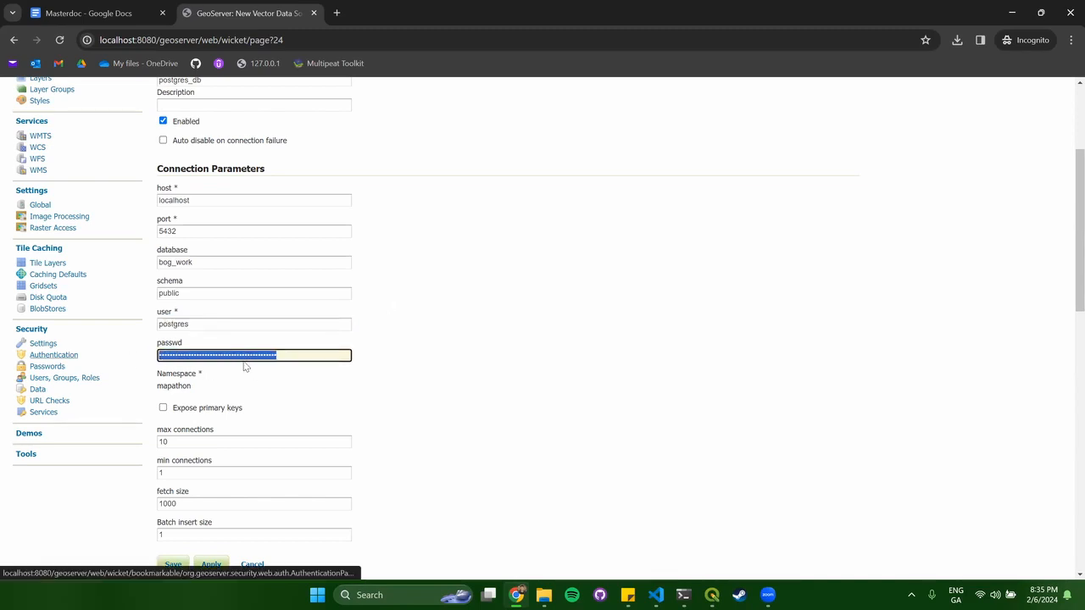
{"action": "type", "text": "p"}
{"action": "left_click", "coordinate": [456, 385]}
Apply the connection settings and save the postgres_db store.
{"action": "scroll", "coordinate": [456, 390], "scroll_direction": "down", "scroll_amount": 3}
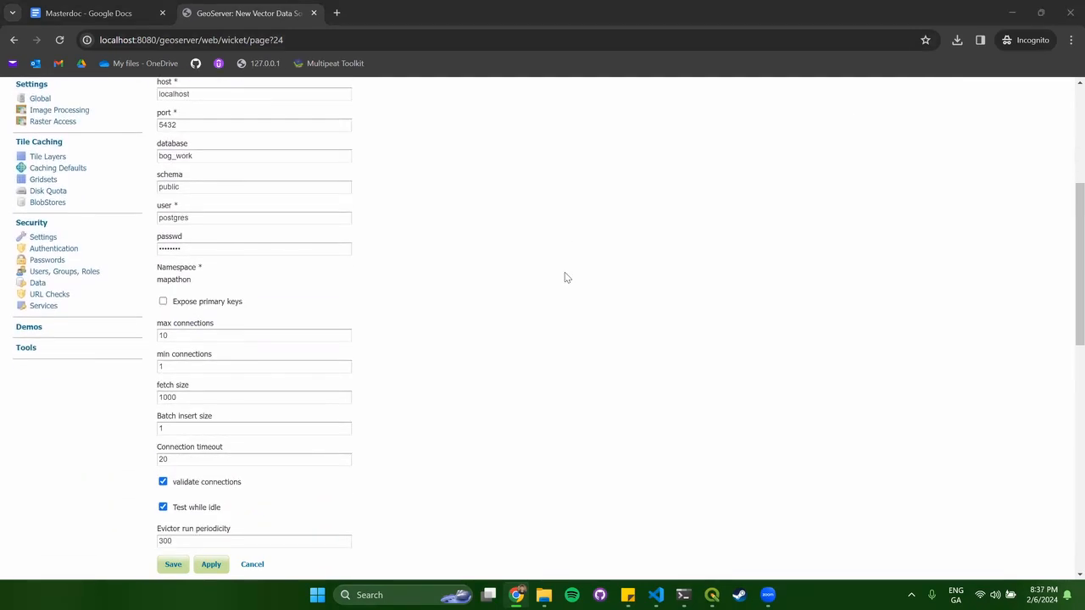
{"action": "scroll", "coordinate": [566, 277], "scroll_direction": "down", "scroll_amount": 3}
{"action": "scroll", "coordinate": [566, 277], "scroll_direction": "down", "scroll_amount": 5}
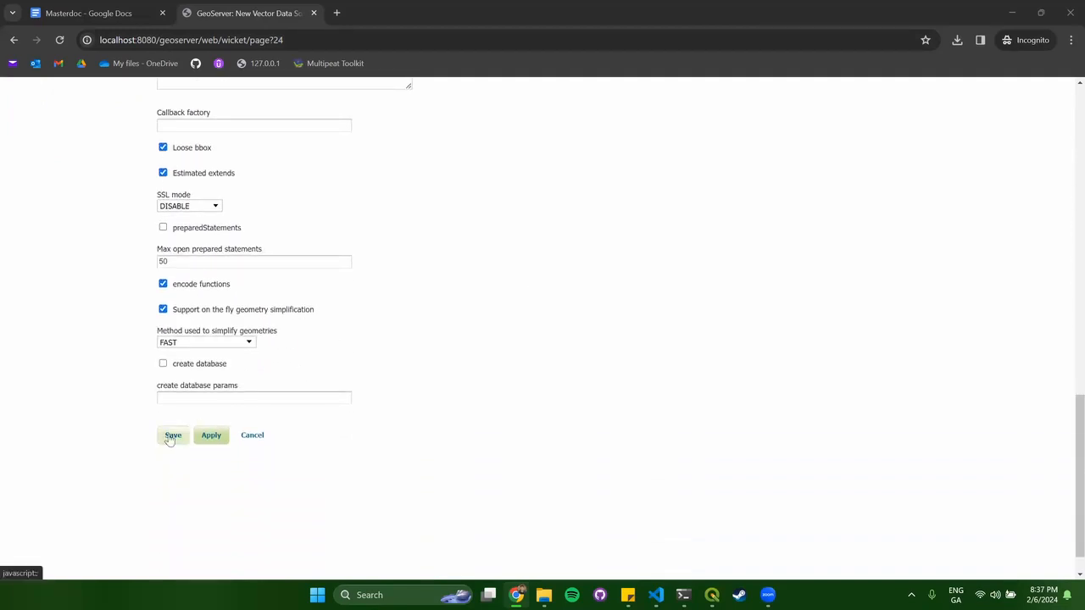
{"action": "left_click", "coordinate": [207, 438]}
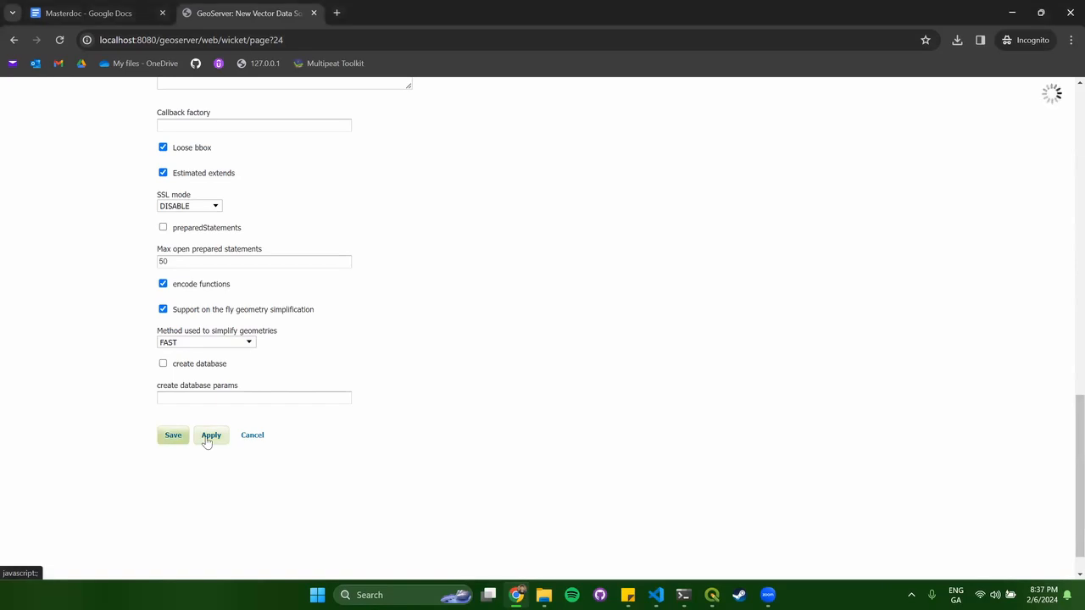
{"action": "scroll", "coordinate": [504, 388], "scroll_direction": "down", "scroll_amount": 10}
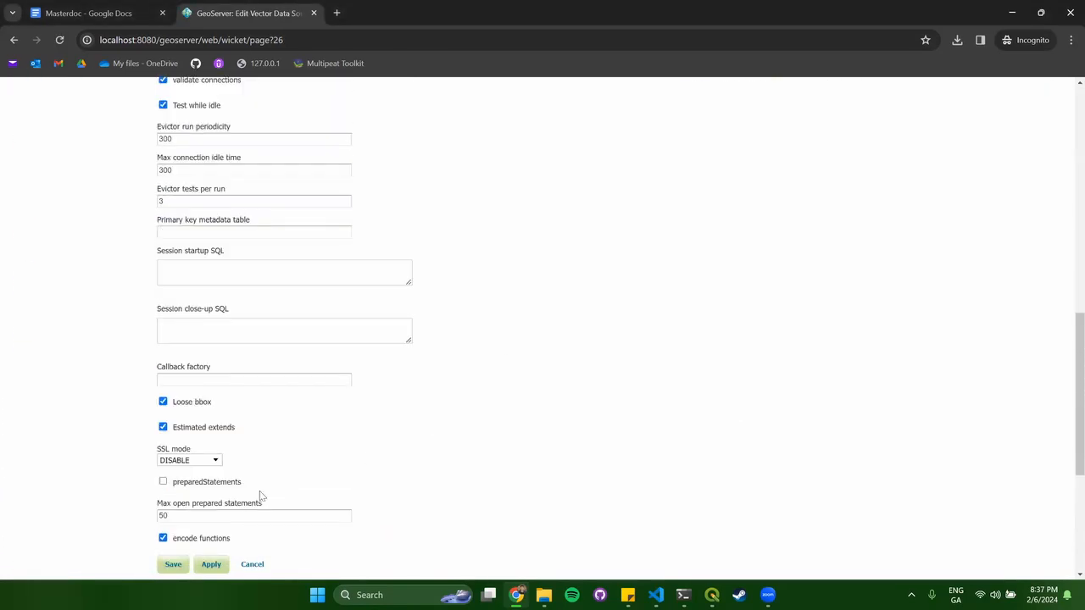
{"action": "left_click", "coordinate": [175, 563]}
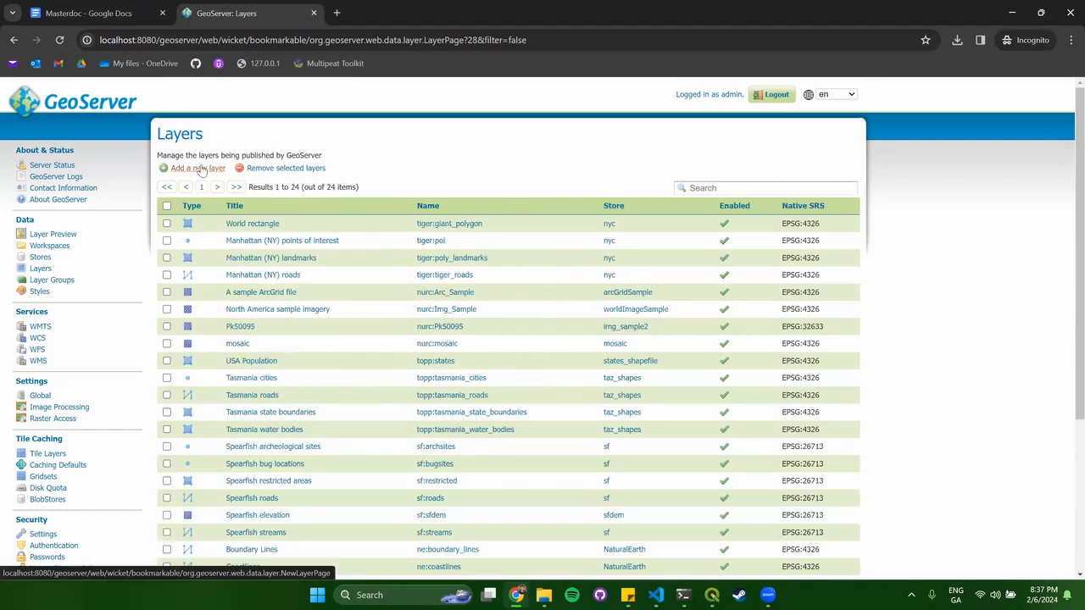
From the mapathon:postgres_db store, publish the geopol table as a new layer.
{"action": "left_click", "coordinate": [200, 168]}
{"action": "left_click", "coordinate": [254, 174]}
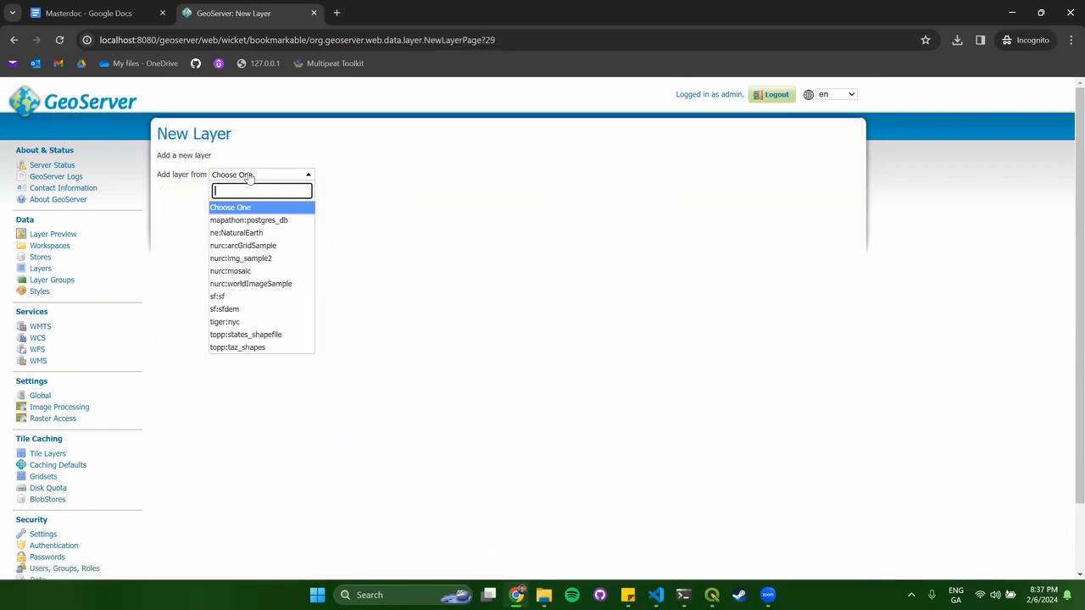
{"action": "left_click", "coordinate": [297, 222]}
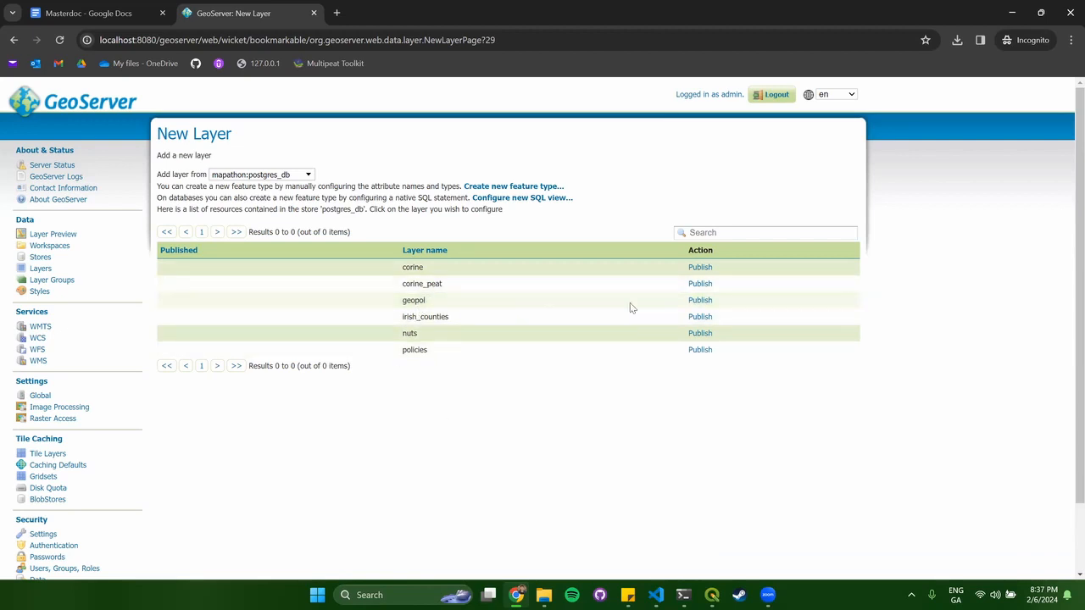
{"action": "left_click", "coordinate": [700, 300]}
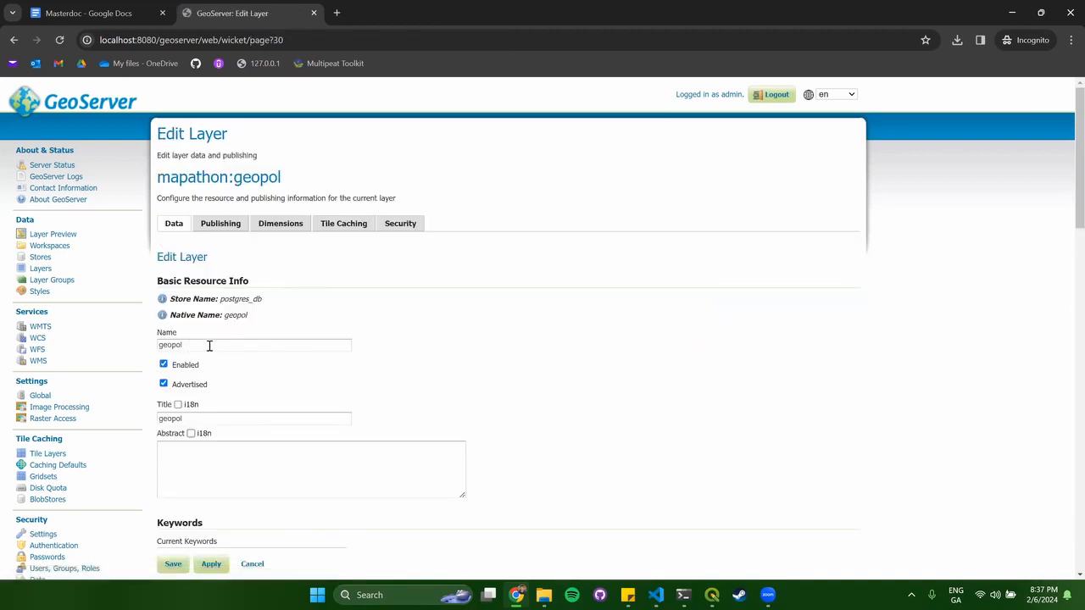
Compute the geopol layer's native bounding box from data and lat/lon box from native bounds.
{"action": "scroll", "coordinate": [464, 351], "scroll_direction": "down", "scroll_amount": 2}
{"action": "scroll", "coordinate": [551, 262], "scroll_direction": "down", "scroll_amount": 3}
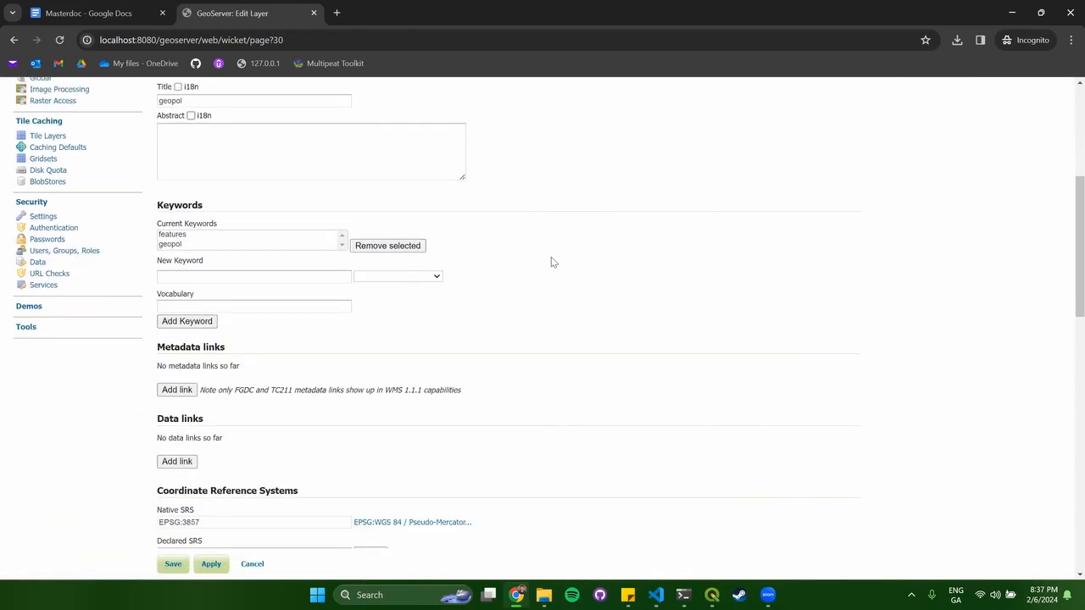
{"action": "scroll", "coordinate": [551, 262], "scroll_direction": "down", "scroll_amount": 3}
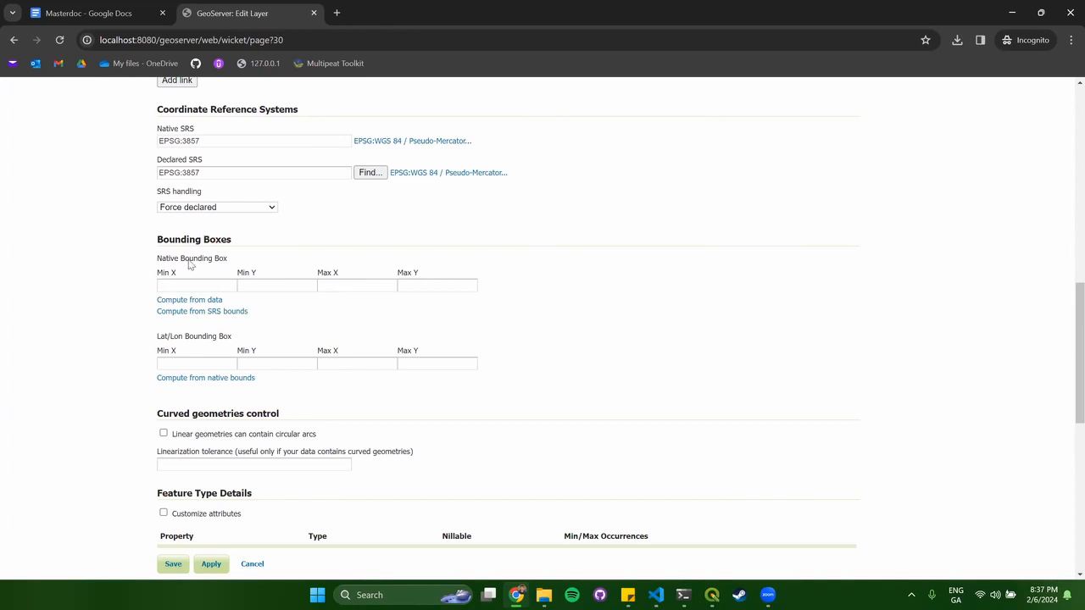
{"action": "left_click", "coordinate": [203, 302]}
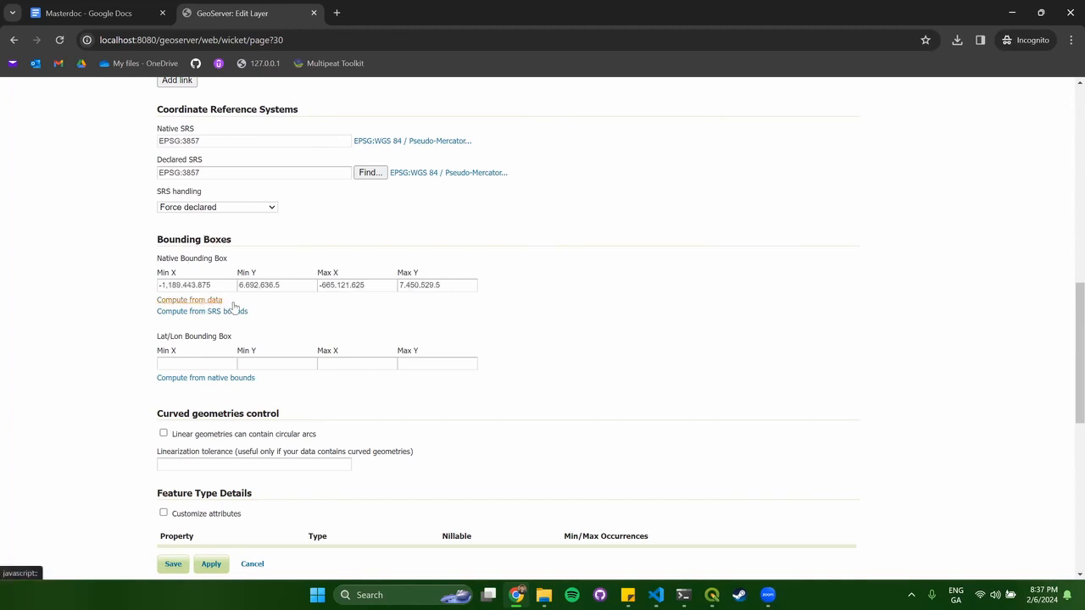
{"action": "left_click", "coordinate": [198, 378]}
{"action": "scroll", "coordinate": [529, 384], "scroll_direction": "down", "scroll_amount": 6}
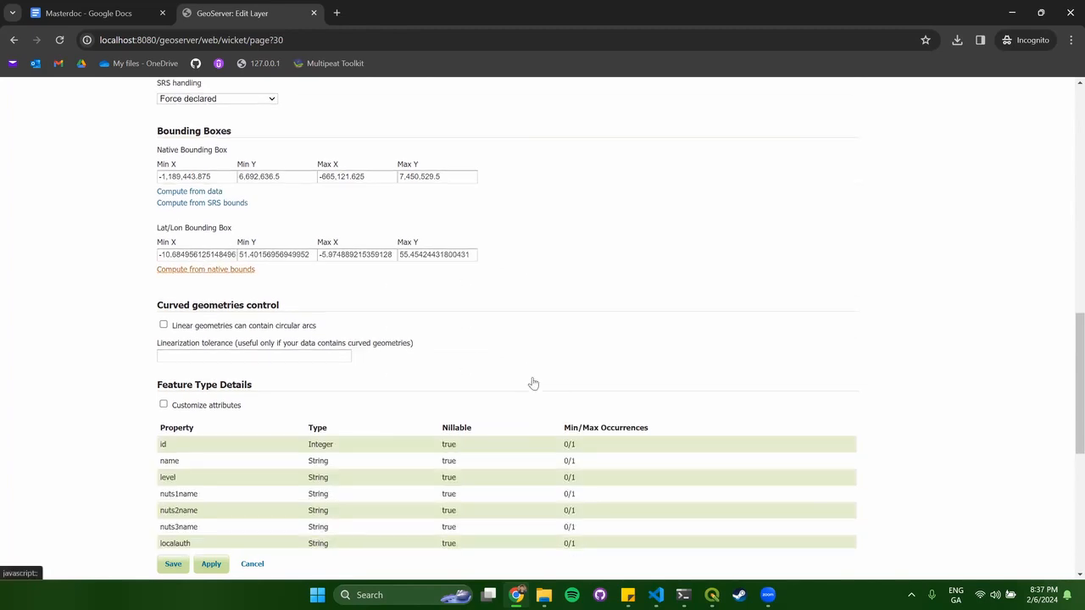
{"action": "scroll", "coordinate": [505, 394], "scroll_direction": "up", "scroll_amount": 15}
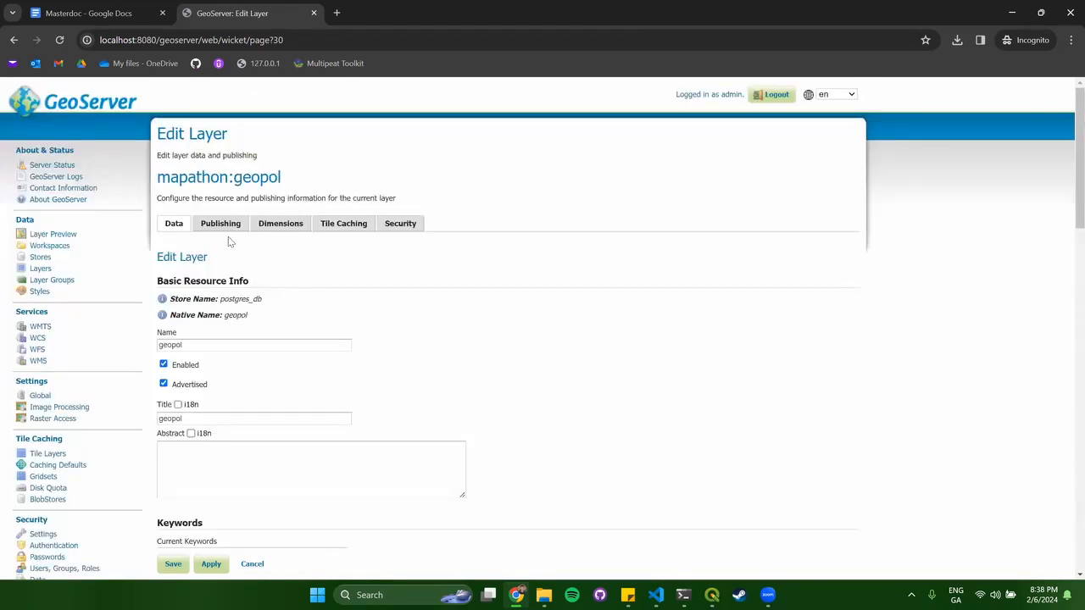
{"action": "scroll", "coordinate": [630, 364], "scroll_direction": "down", "scroll_amount": 10}
{"action": "scroll", "coordinate": [632, 367], "scroll_direction": "down", "scroll_amount": 3}
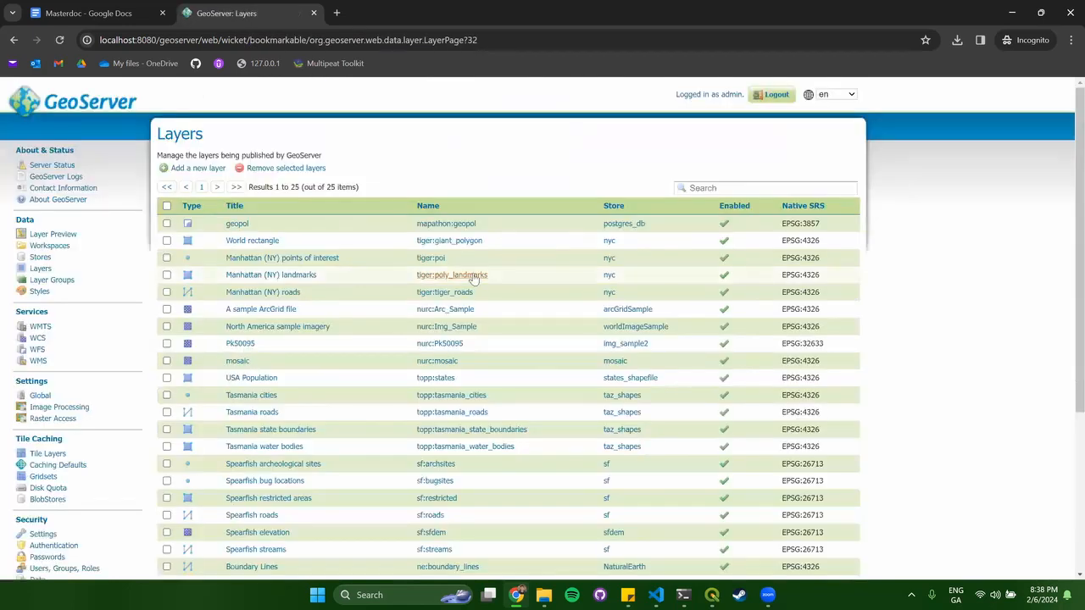
Add a new layer from the mapathon:postgres_db store by publishing the corine_peat table.
{"action": "left_click", "coordinate": [194, 169]}
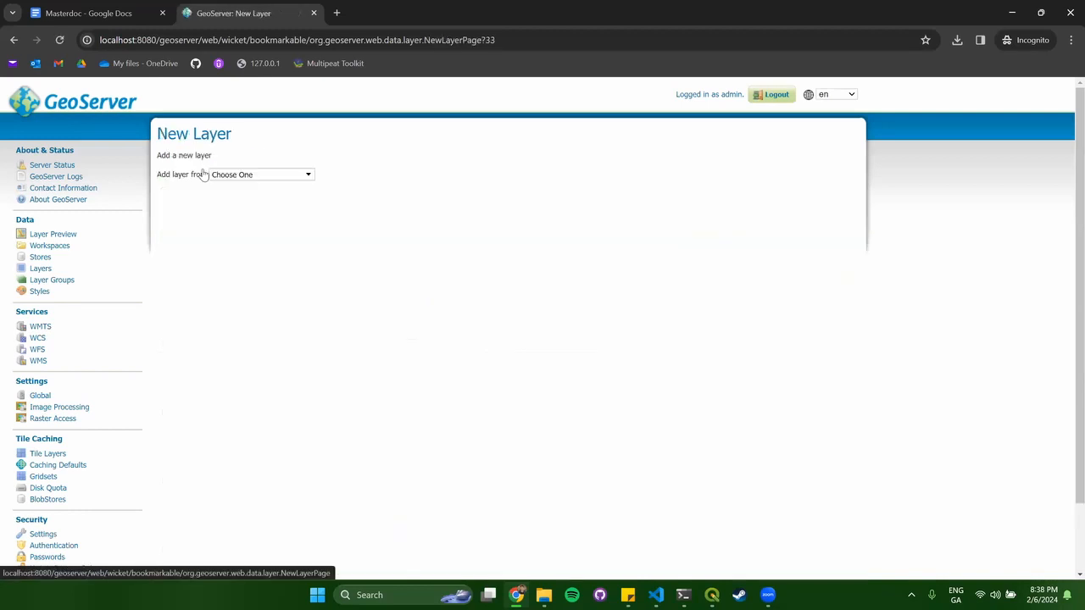
{"action": "left_click", "coordinate": [242, 176]}
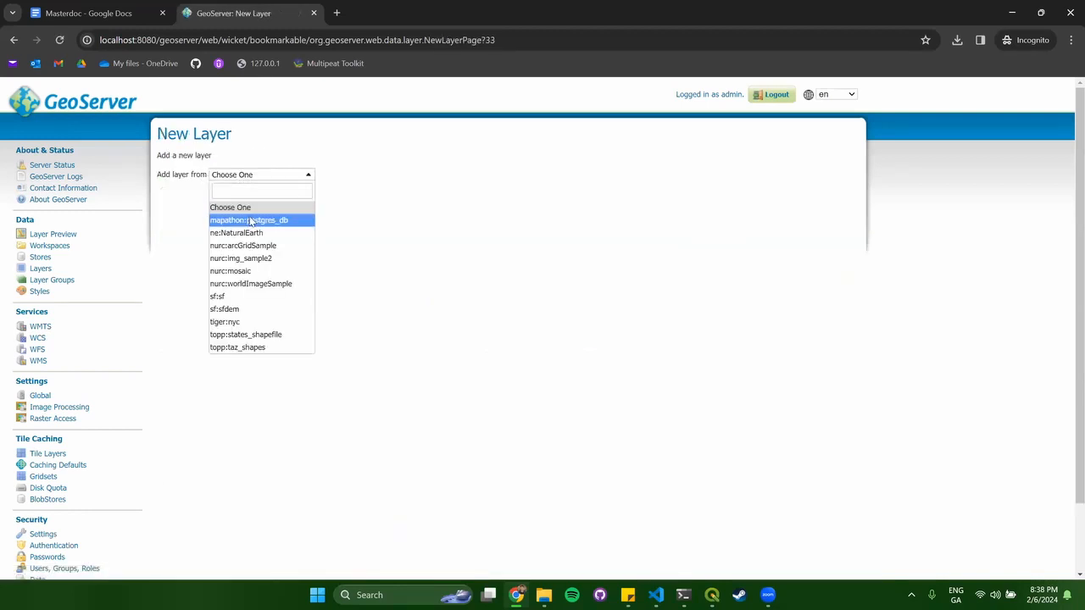
{"action": "left_click", "coordinate": [249, 220]}
{"action": "left_click", "coordinate": [632, 300]}
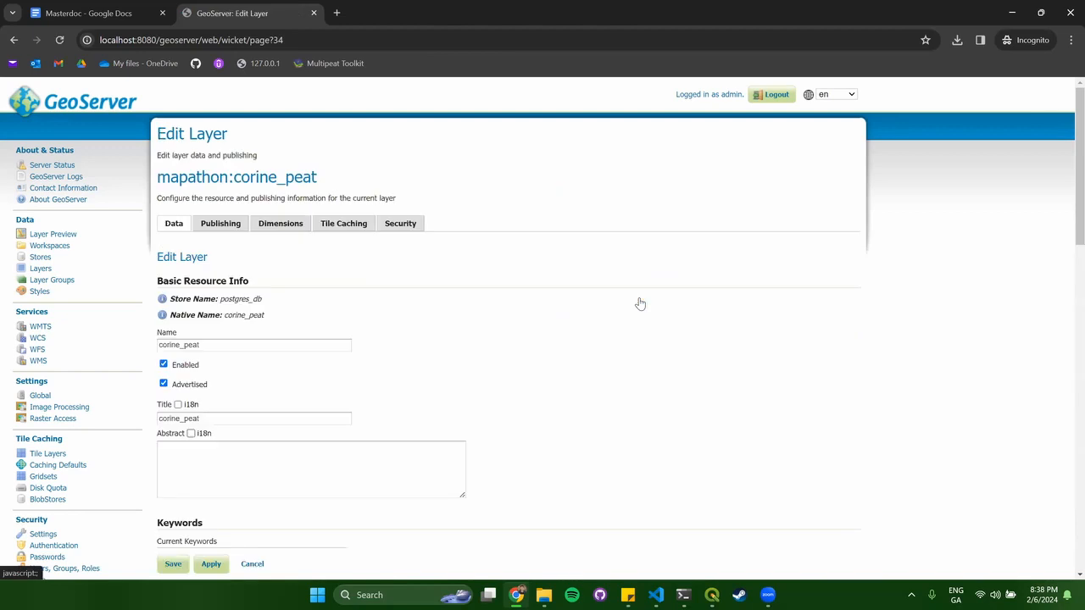
Compute corine_peat's native and lat/lon bounding boxes, then go to the Styles list.
{"action": "scroll", "coordinate": [489, 323], "scroll_direction": "down", "scroll_amount": 1}
{"action": "scroll", "coordinate": [489, 323], "scroll_direction": "down", "scroll_amount": 7}
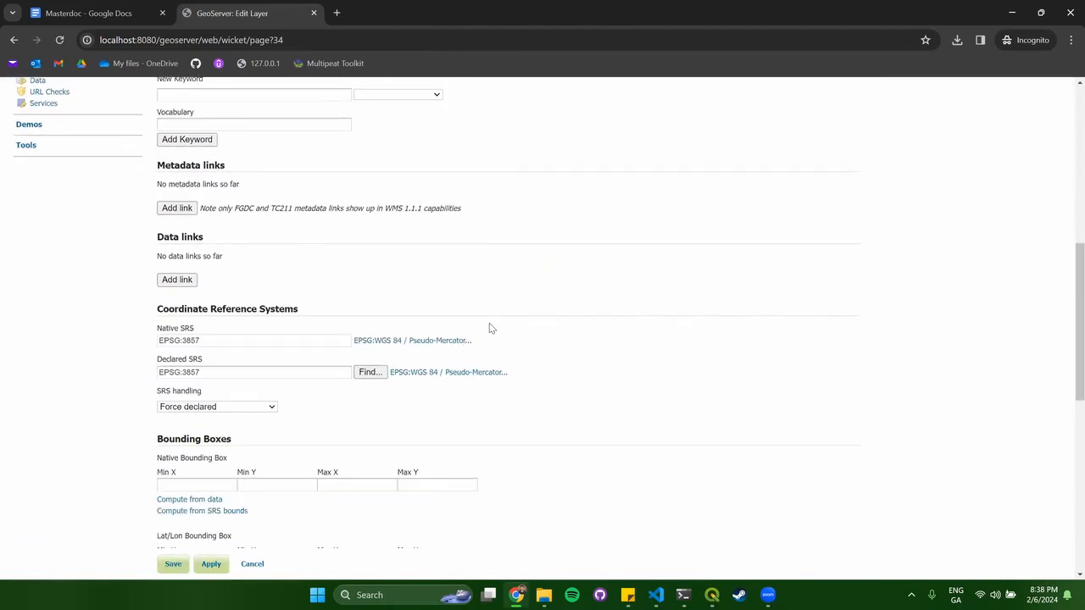
{"action": "left_click", "coordinate": [208, 300]}
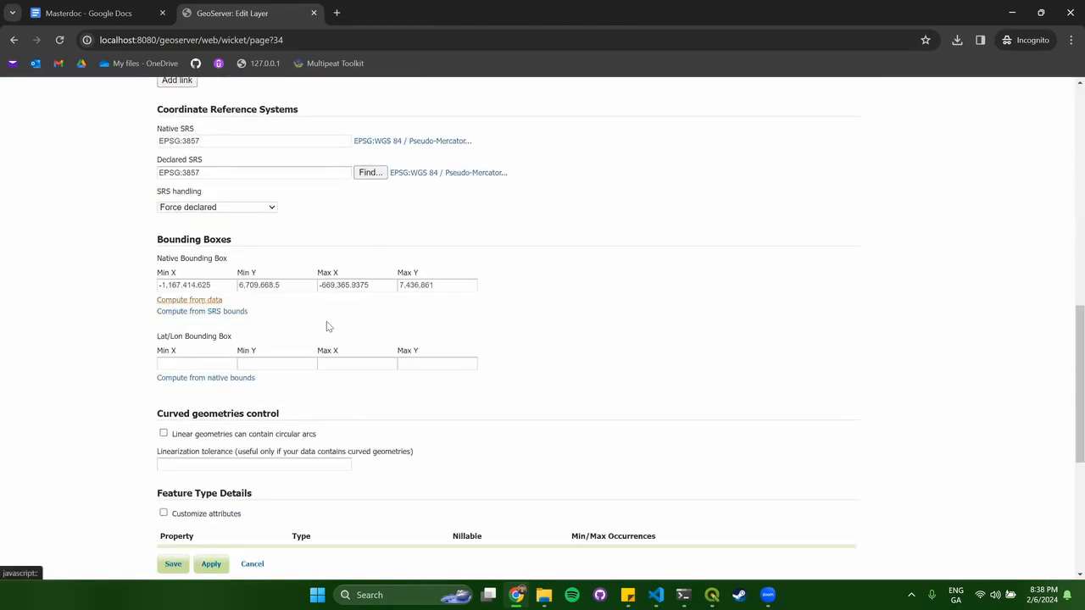
{"action": "left_click", "coordinate": [233, 379]}
{"action": "scroll", "coordinate": [567, 380], "scroll_direction": "down", "scroll_amount": 2}
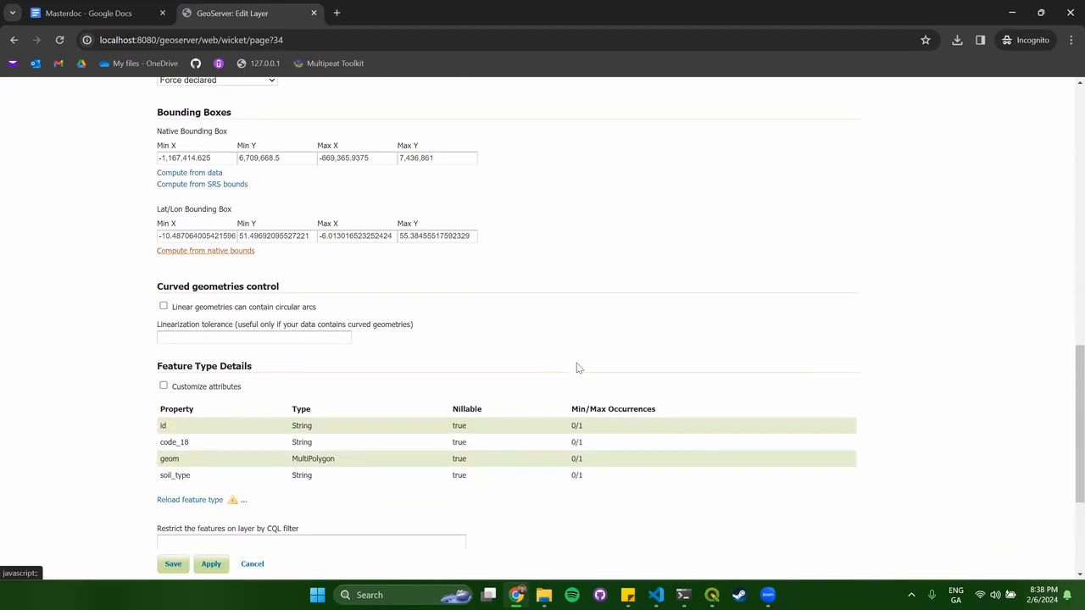
{"action": "scroll", "coordinate": [567, 356], "scroll_direction": "down", "scroll_amount": 3}
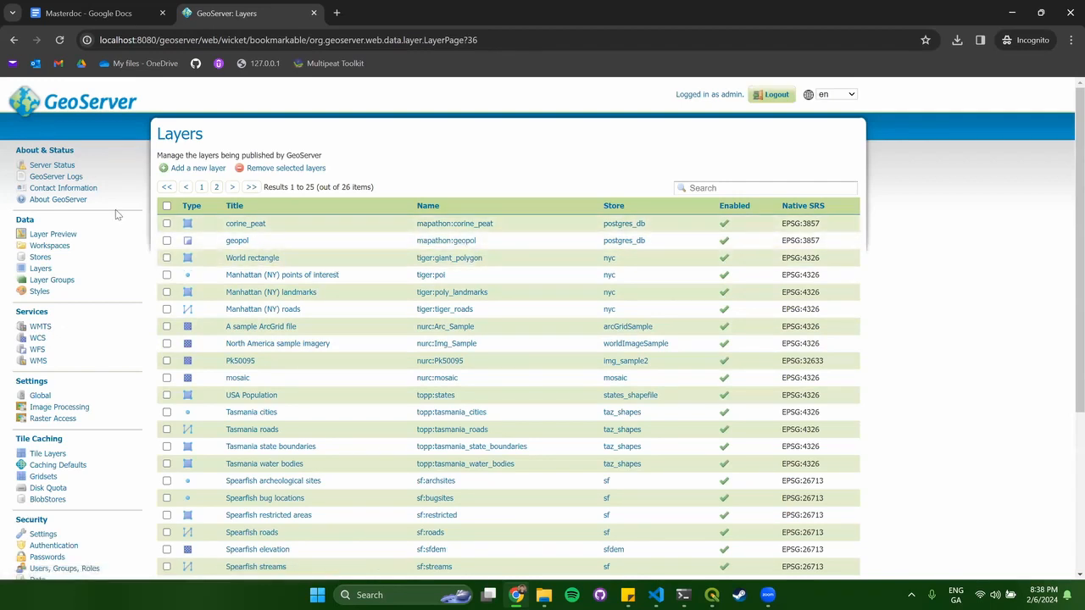
{"action": "left_click", "coordinate": [39, 291]}
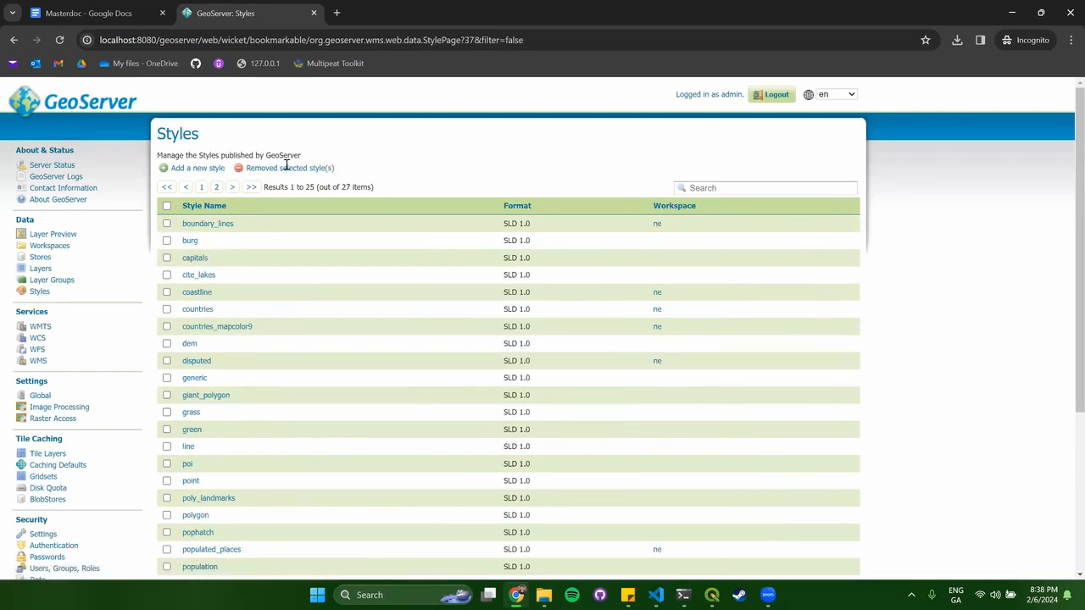
Start a new style named peatlands assigned to the mapathon workspace.
{"action": "left_click", "coordinate": [190, 173]}
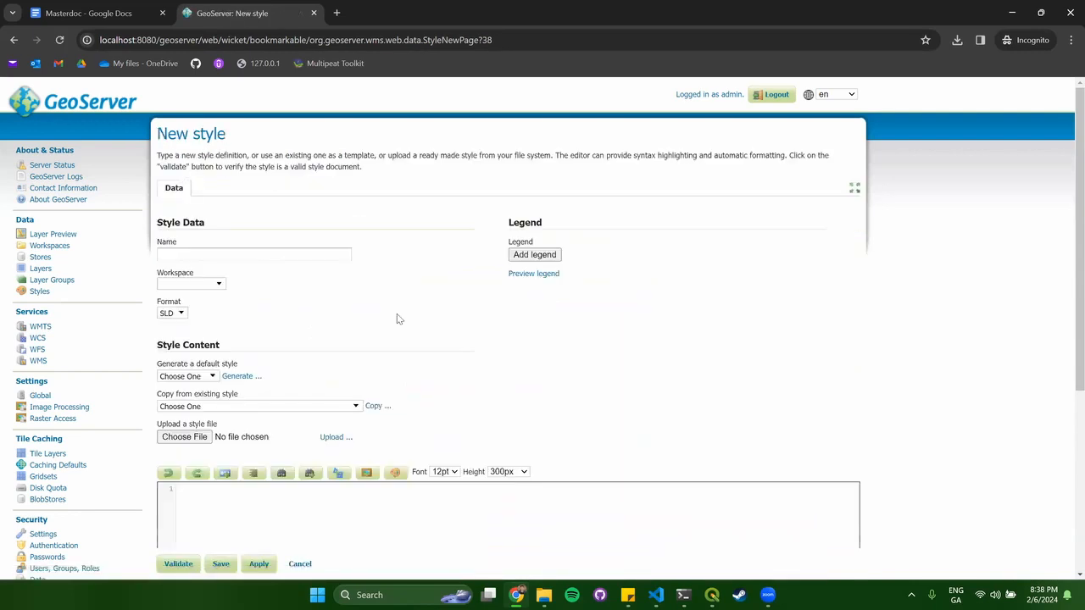
{"action": "left_click", "coordinate": [252, 255]}
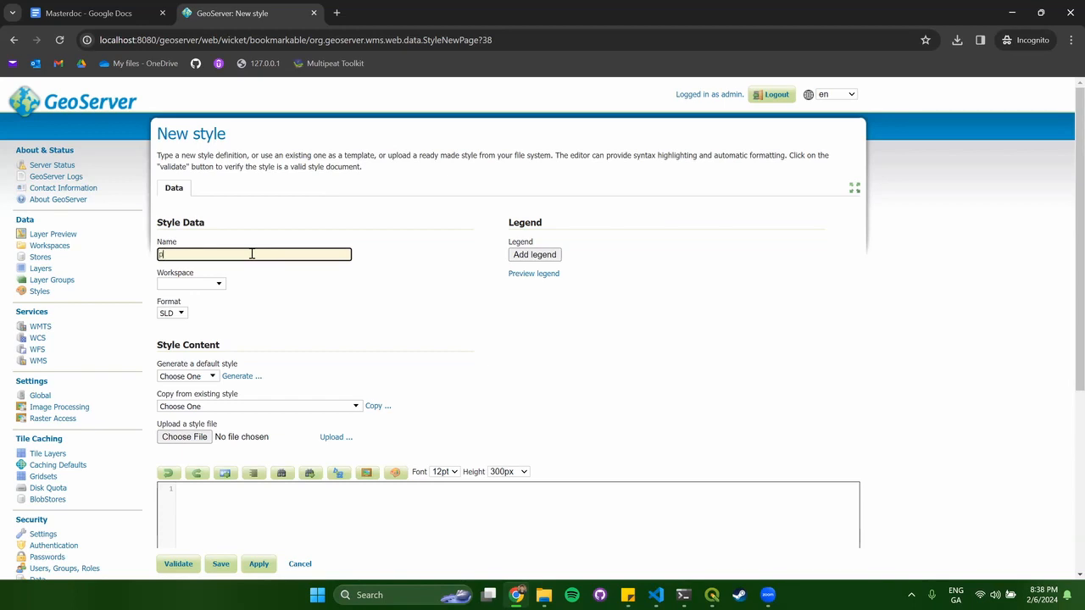
{"action": "left_click", "coordinate": [209, 289]}
{"action": "left_click", "coordinate": [195, 353]}
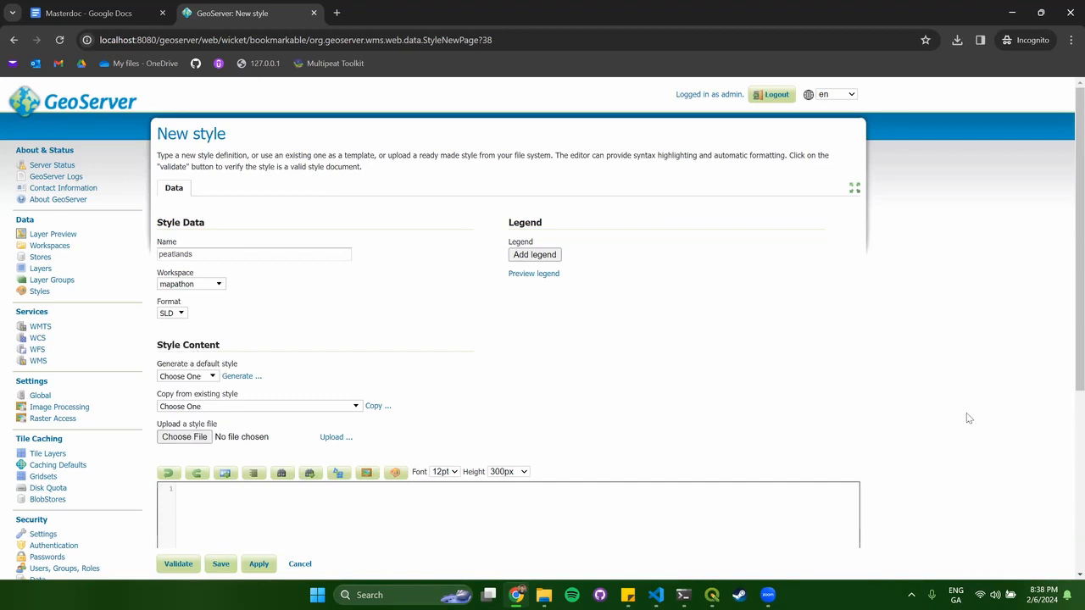
{"action": "scroll", "coordinate": [327, 312], "scroll_direction": "down", "scroll_amount": 1}
Choose peatlands.sld from the Documents/Mapathon folder as the style file.
{"action": "left_click", "coordinate": [217, 379]}
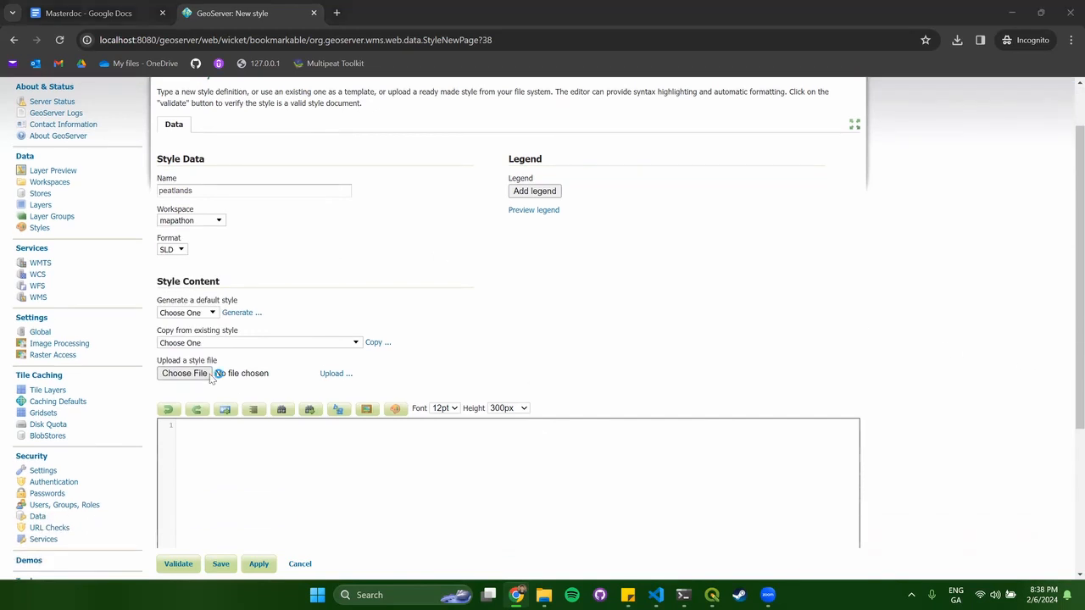
{"action": "left_click", "coordinate": [47, 164]}
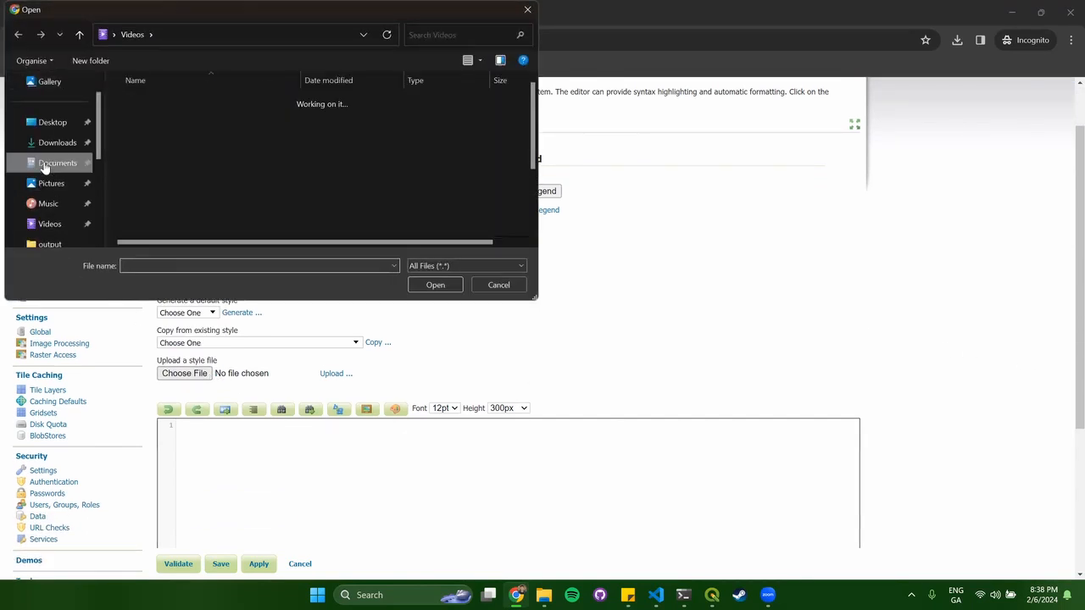
{"action": "double_click", "coordinate": [163, 201]}
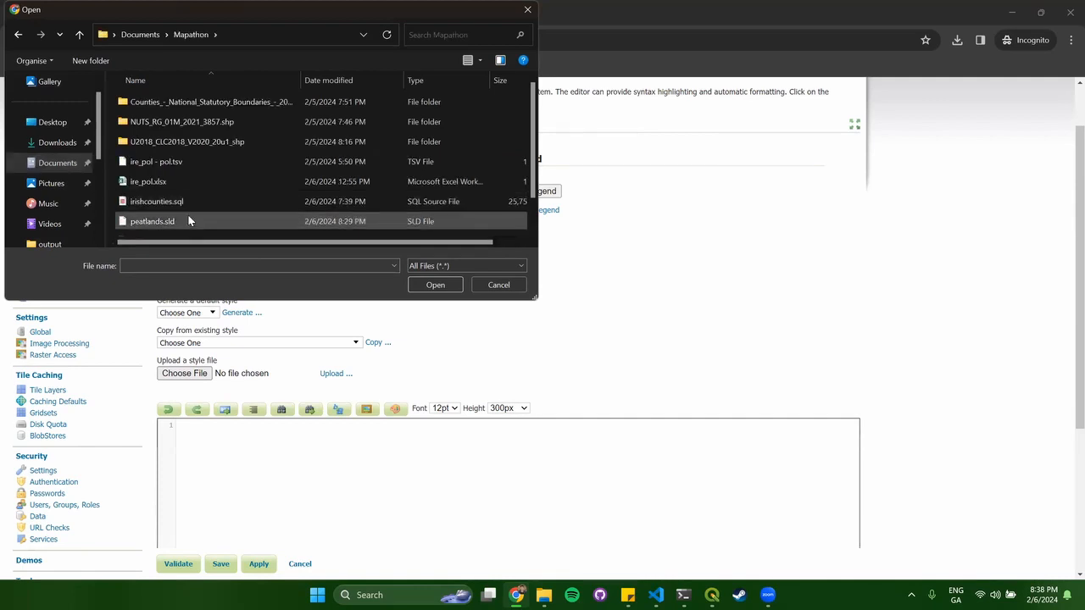
{"action": "scroll", "coordinate": [185, 191], "scroll_direction": "down", "scroll_amount": 1}
{"action": "left_click", "coordinate": [180, 186]}
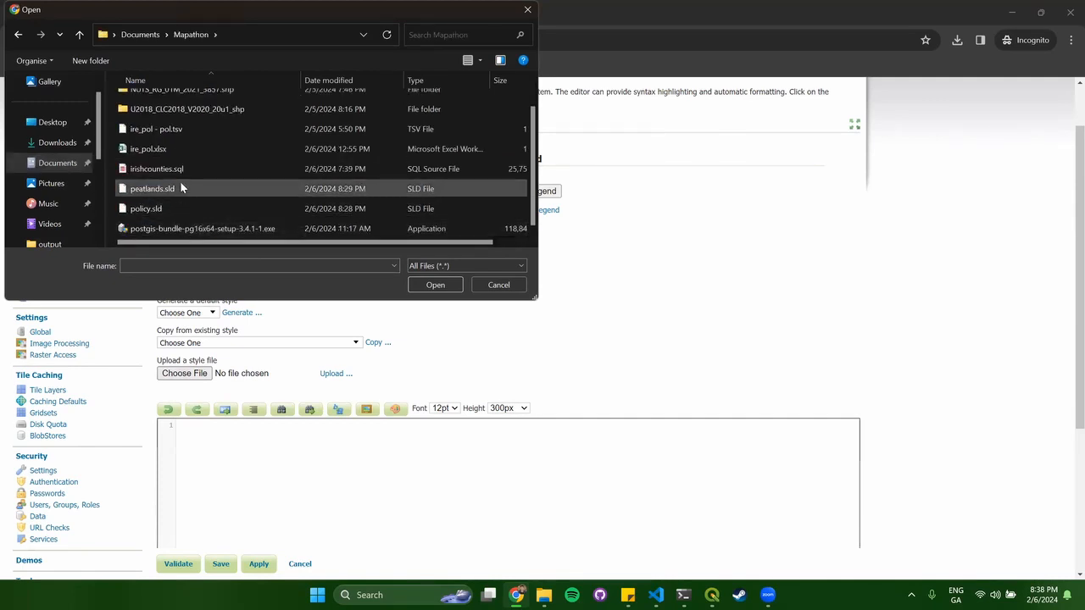
{"action": "left_click", "coordinate": [435, 285]}
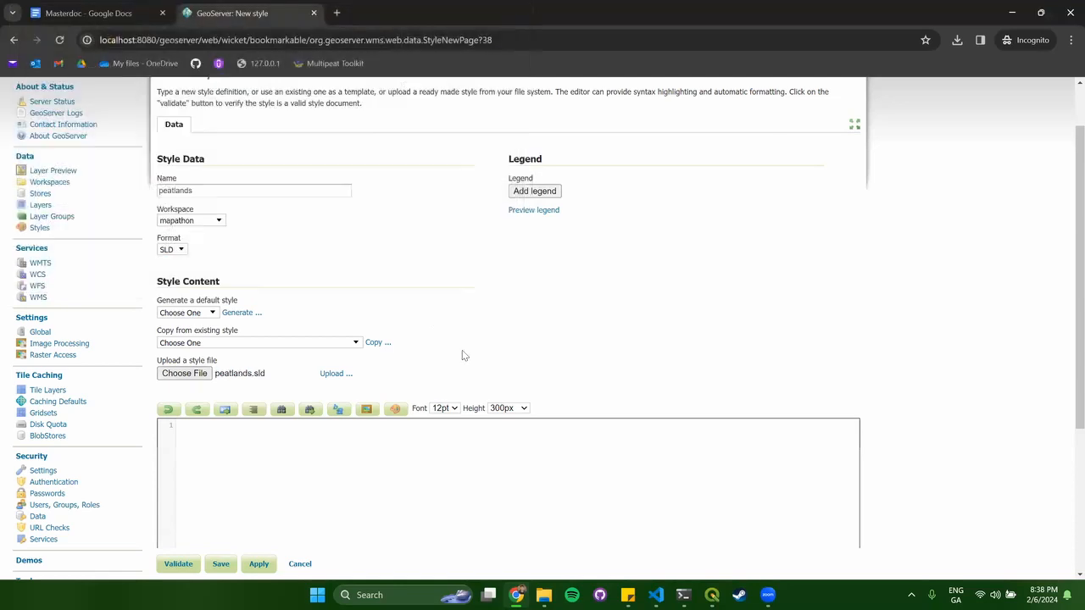
Upload the peatlands SLD into the editor, validate it, and save the style.
{"action": "scroll", "coordinate": [491, 347], "scroll_direction": "down", "scroll_amount": 2}
{"action": "left_click", "coordinate": [336, 245]}
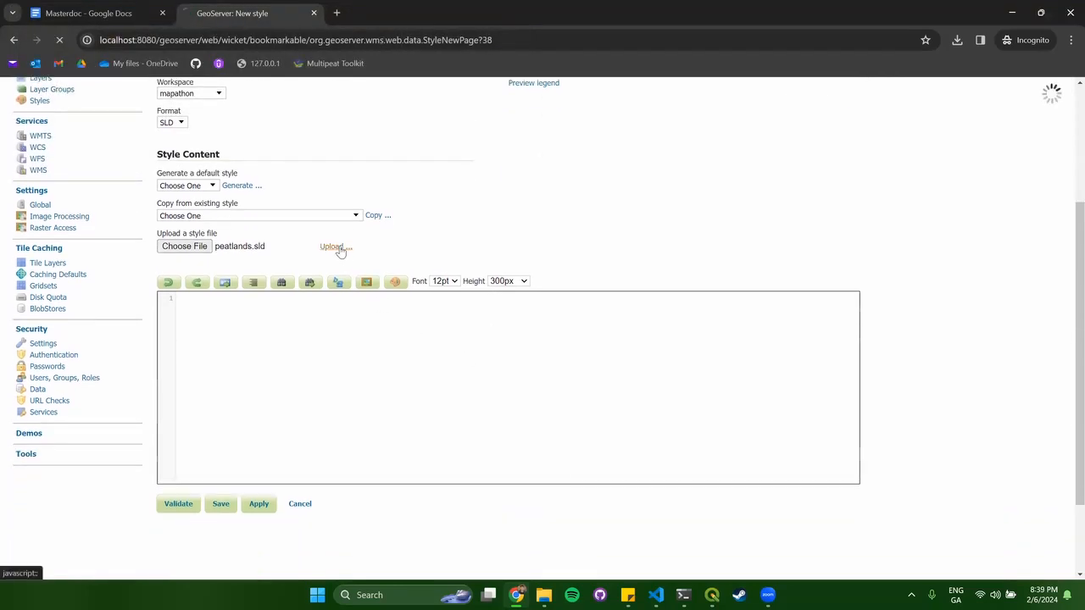
{"action": "scroll", "coordinate": [526, 322], "scroll_direction": "down", "scroll_amount": 3}
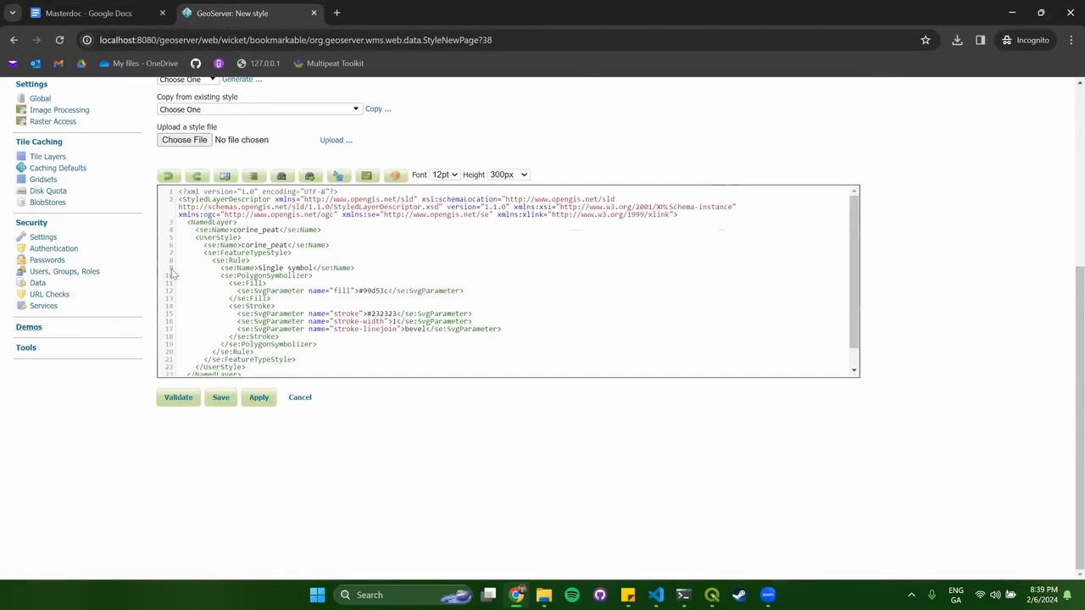
{"action": "left_click", "coordinate": [188, 399]}
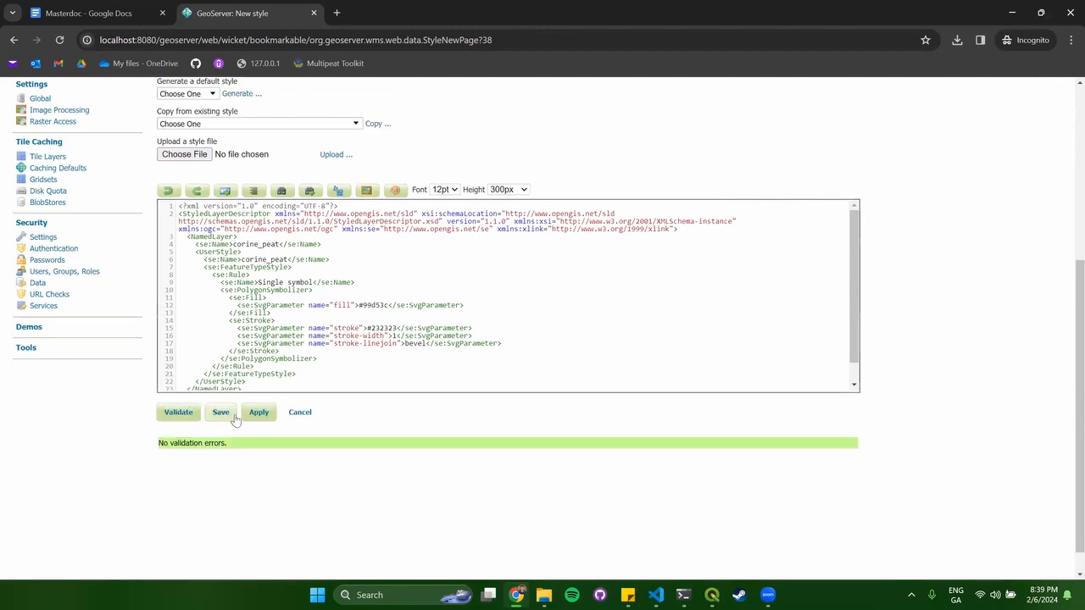
{"action": "left_click", "coordinate": [221, 414]}
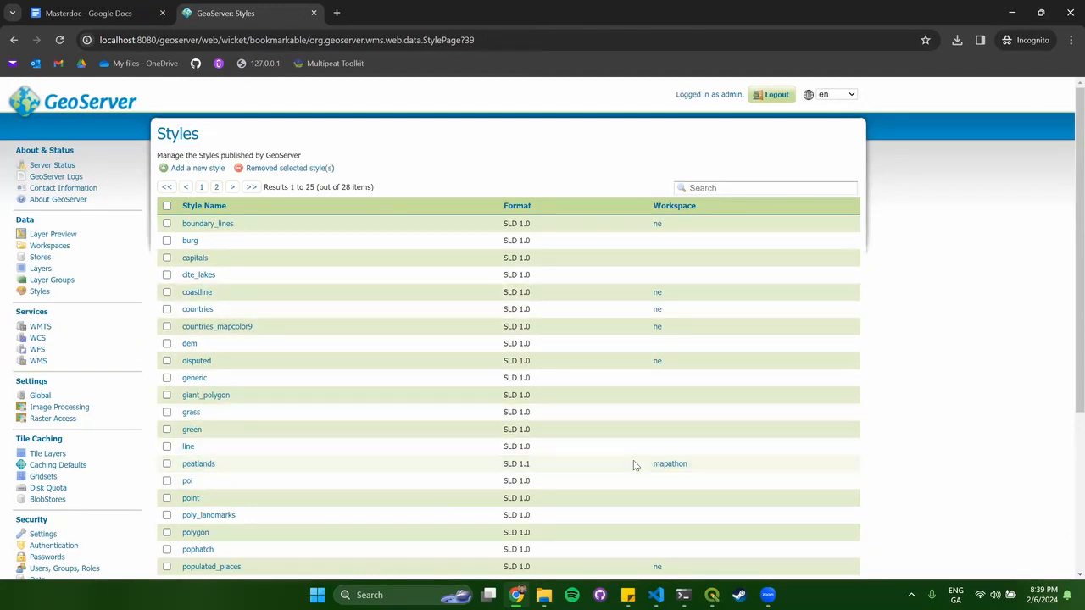
Begin another new style named policy in the mapathon workspace.
{"action": "left_click", "coordinate": [191, 167]}
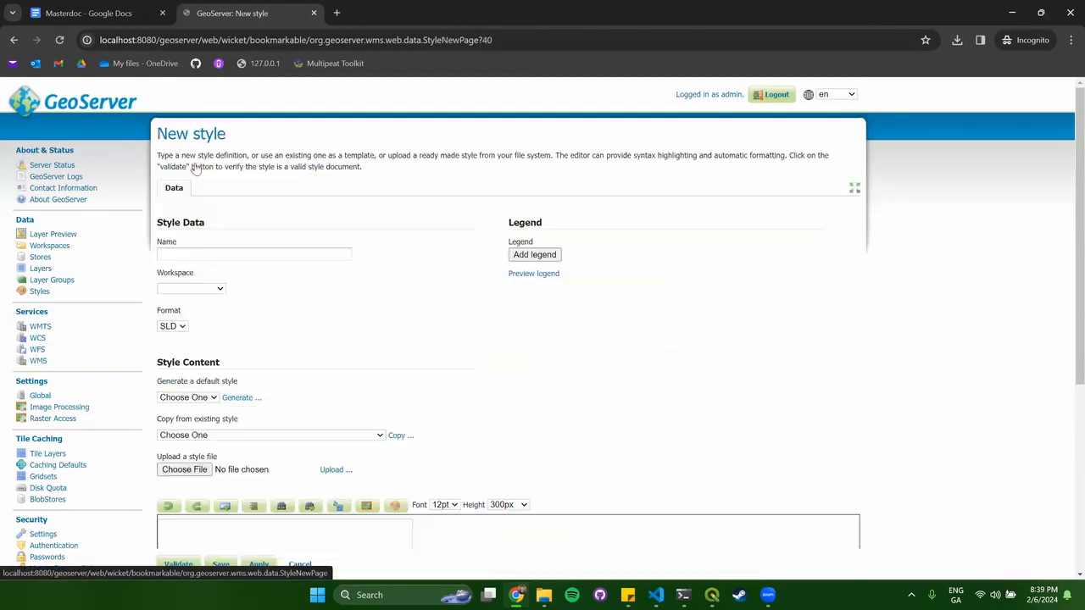
{"action": "left_click", "coordinate": [226, 252]}
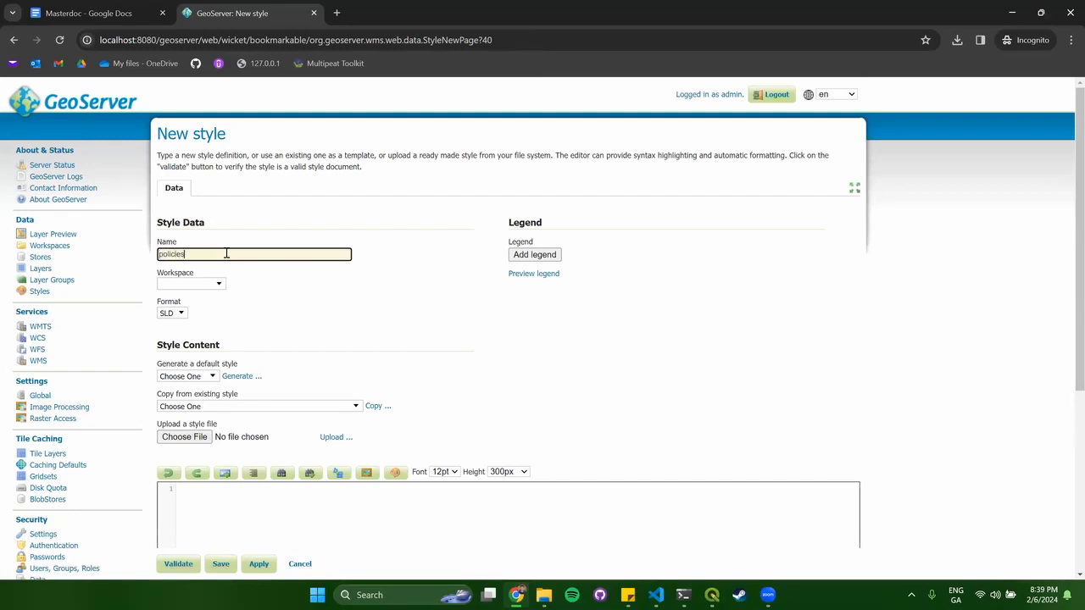
{"action": "left_click", "coordinate": [208, 284]}
{"action": "left_click", "coordinate": [212, 355]}
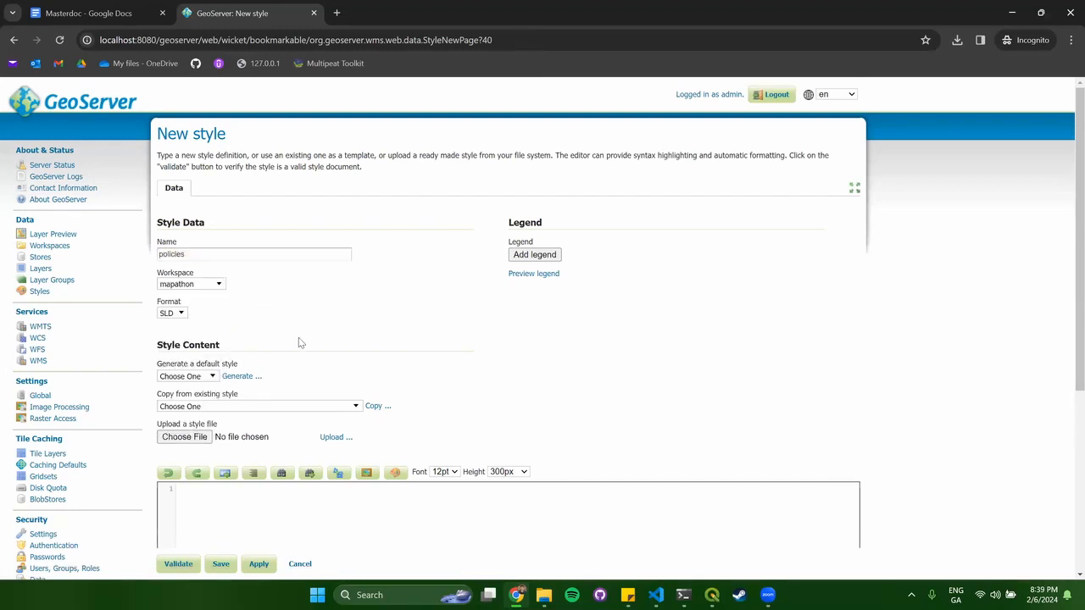
{"action": "scroll", "coordinate": [404, 318], "scroll_direction": "down", "scroll_amount": 2}
Upload policy.sld into the style editor, validate it, and save the policy style.
{"action": "left_click", "coordinate": [182, 310]}
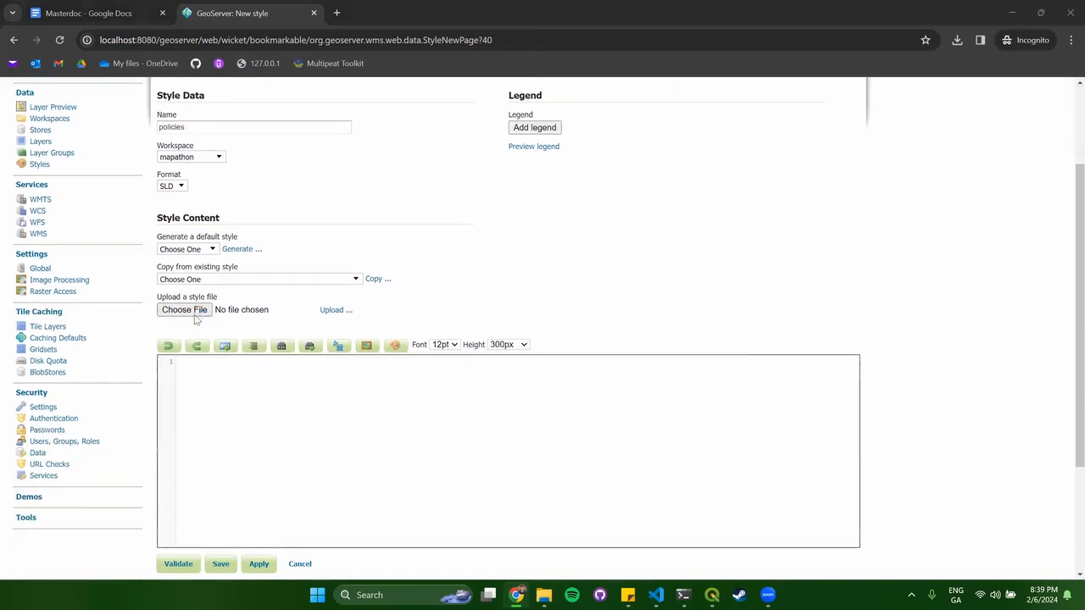
{"action": "scroll", "coordinate": [266, 208], "scroll_direction": "down", "scroll_amount": 1}
{"action": "left_click", "coordinate": [165, 209]}
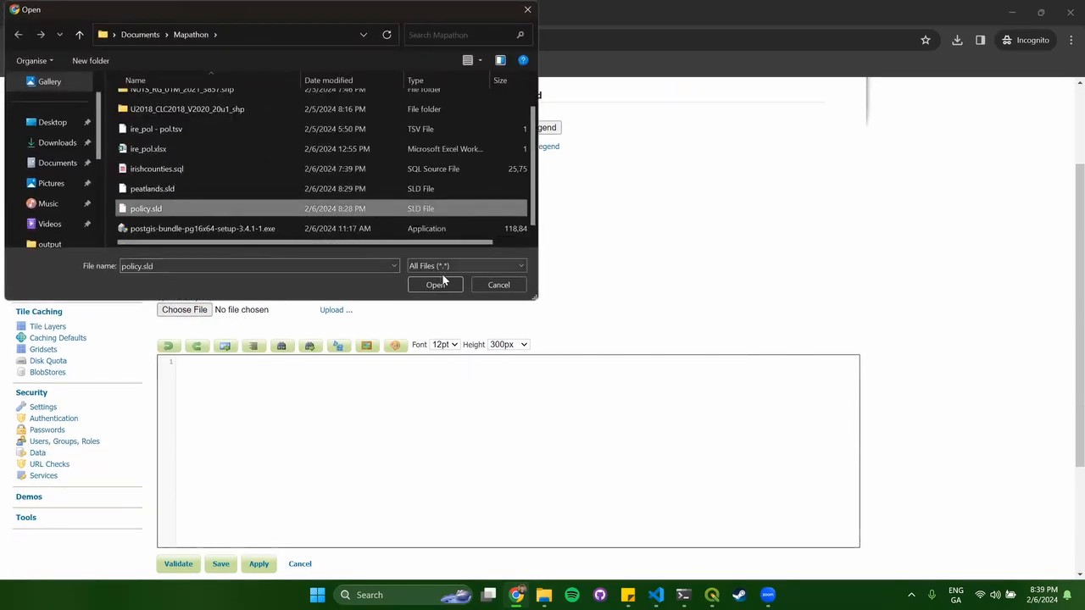
{"action": "left_click", "coordinate": [455, 291]}
{"action": "left_click", "coordinate": [339, 310]}
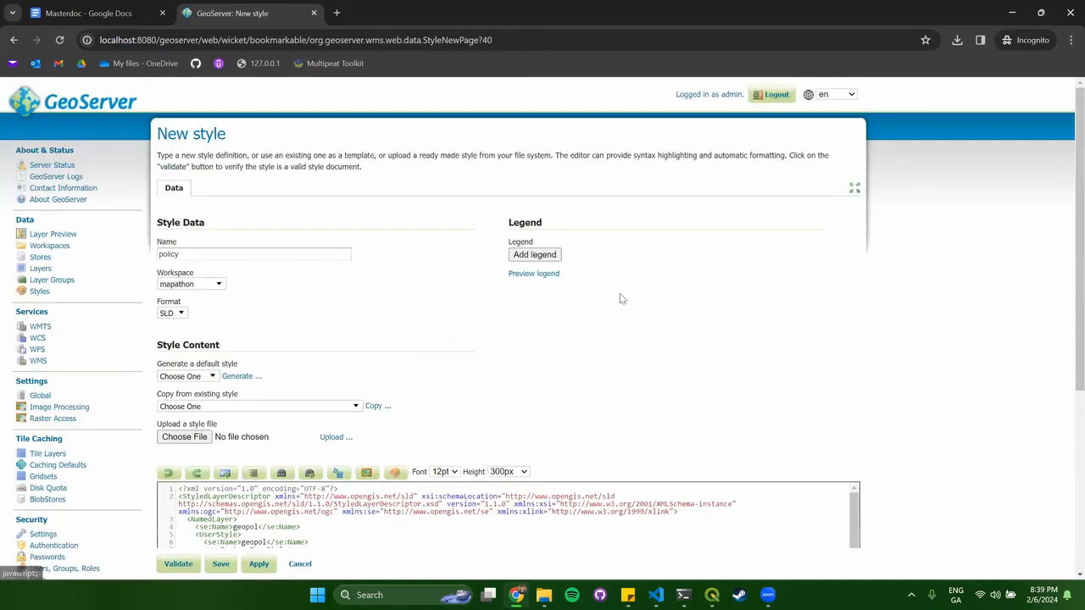
{"action": "scroll", "coordinate": [620, 296], "scroll_direction": "down", "scroll_amount": 4}
{"action": "left_click", "coordinate": [172, 399]}
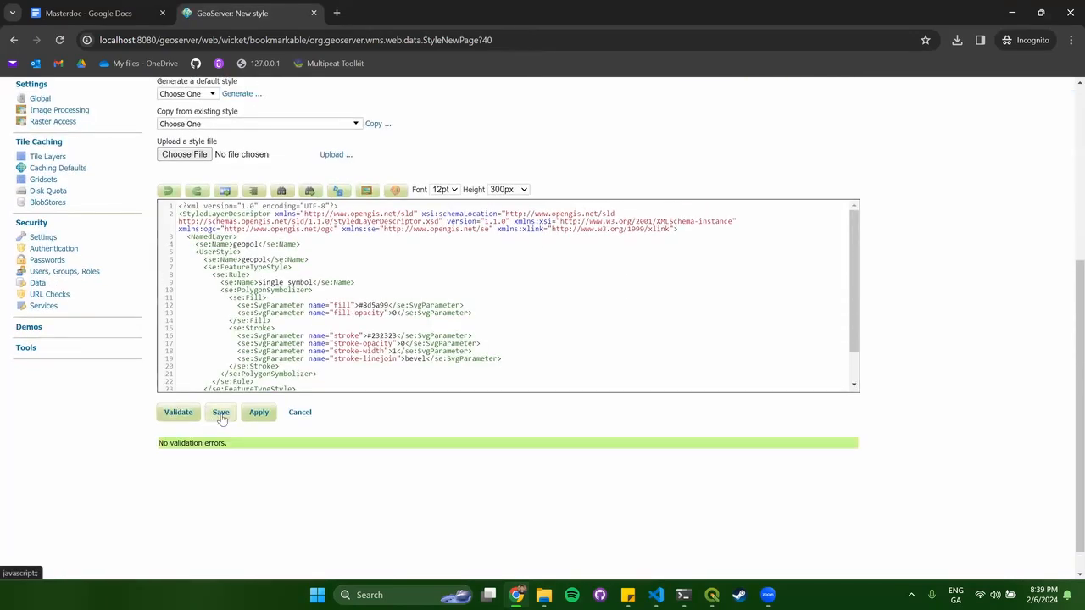
{"action": "left_click", "coordinate": [219, 413]}
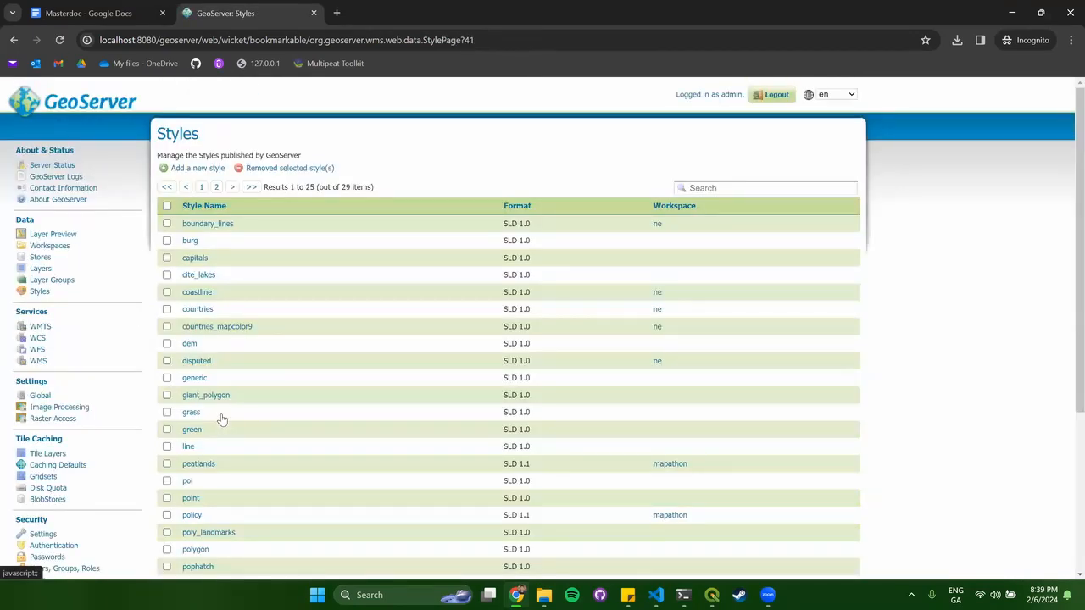
From Layer Preview, view the geopol layer in OpenLayers and close the preview.
{"action": "left_click", "coordinate": [41, 268]}
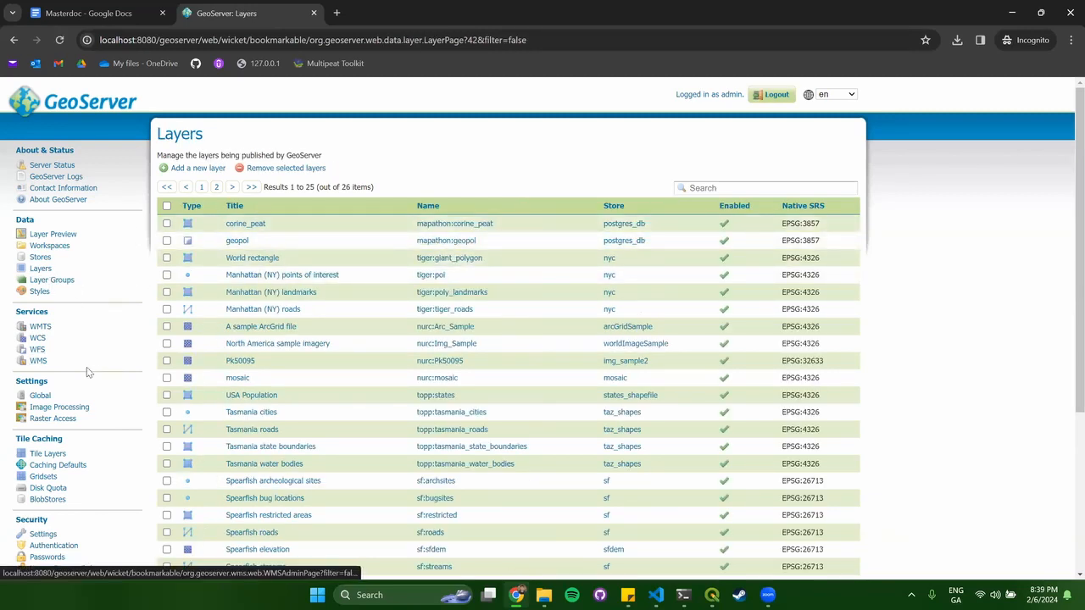
{"action": "left_click", "coordinate": [65, 231]}
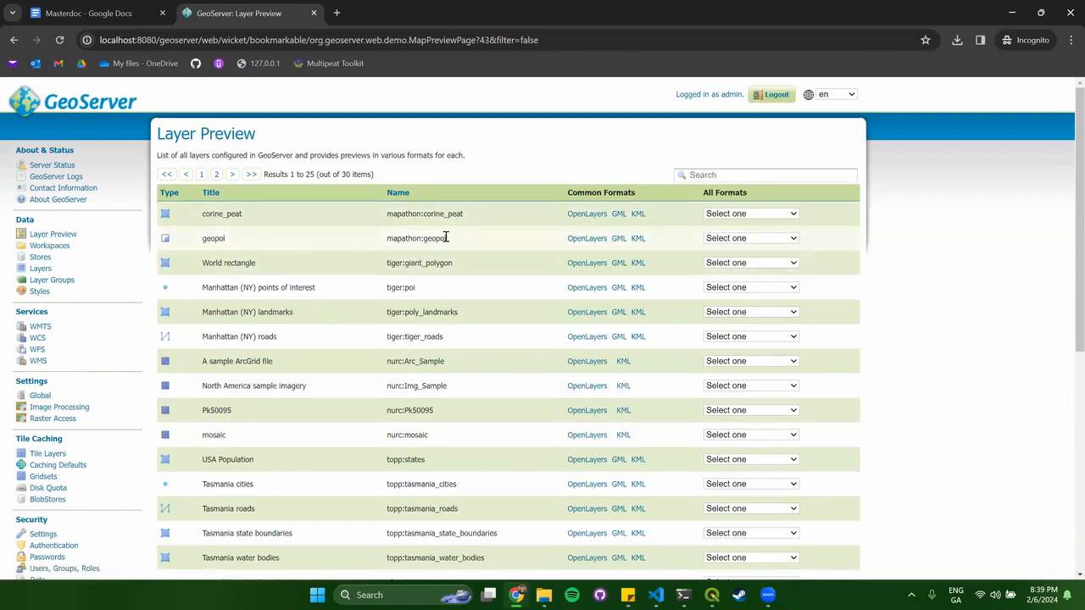
{"action": "left_click", "coordinate": [588, 238]}
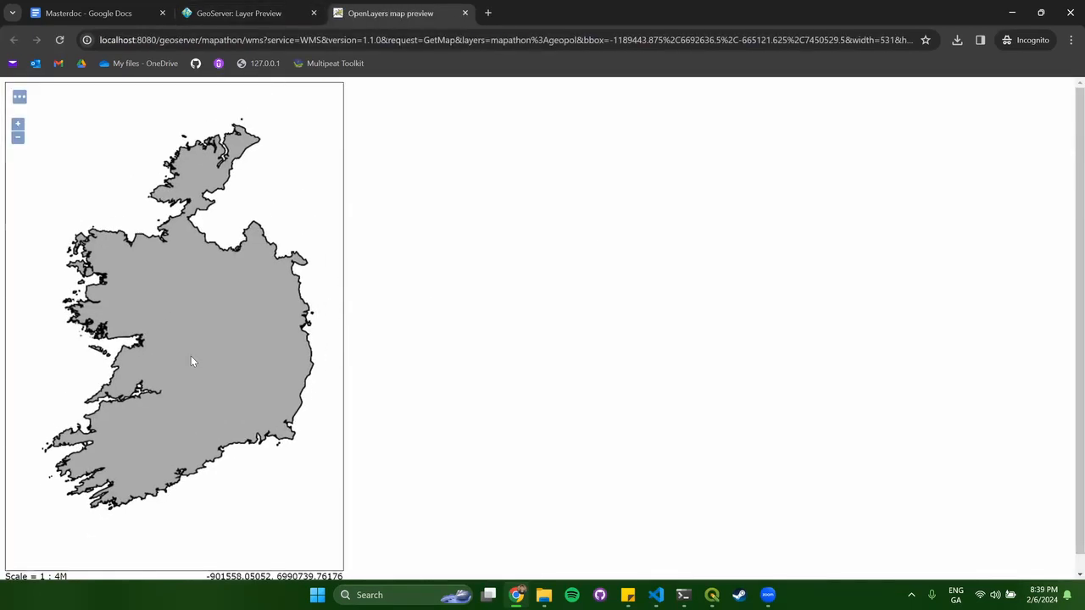
{"action": "left_click", "coordinate": [465, 13]}
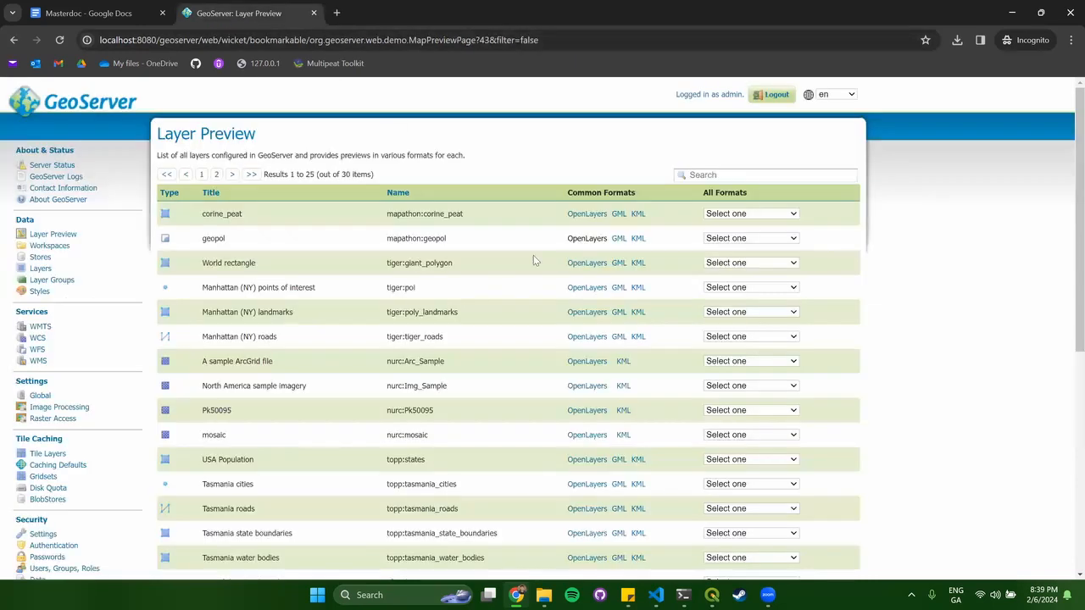
Preview corine_peat in OpenLayers, close it, and return to the Layers list.
{"action": "left_click", "coordinate": [597, 218]}
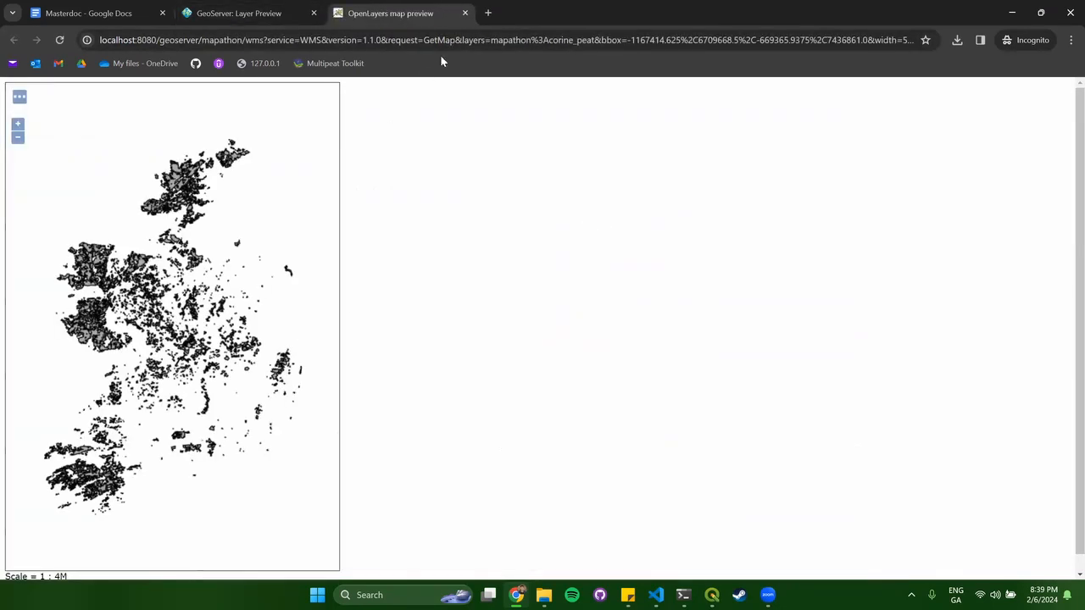
{"action": "left_click", "coordinate": [464, 13]}
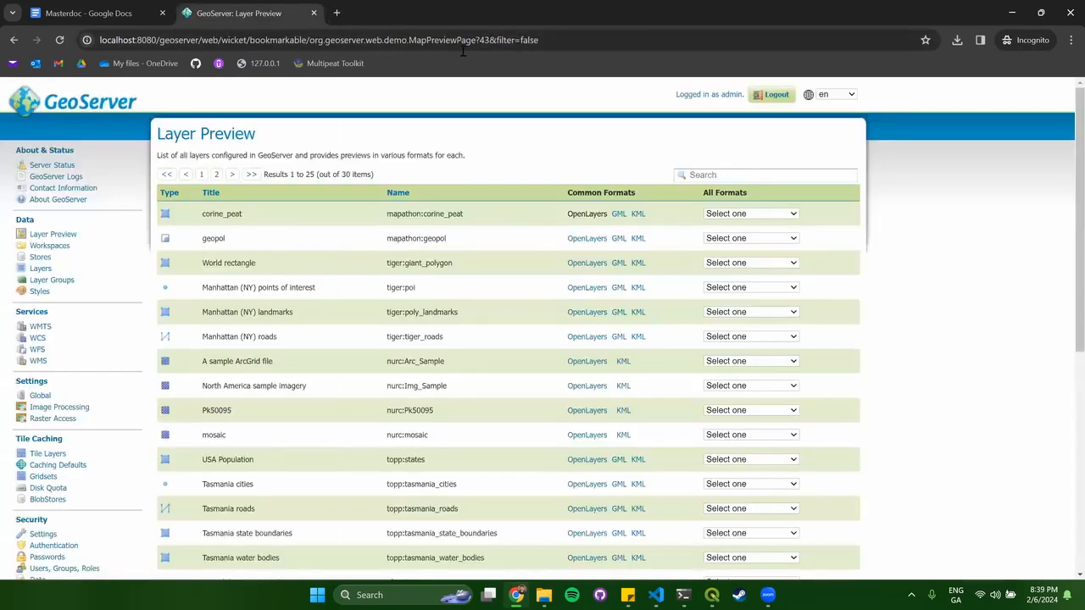
{"action": "left_click", "coordinate": [40, 267]}
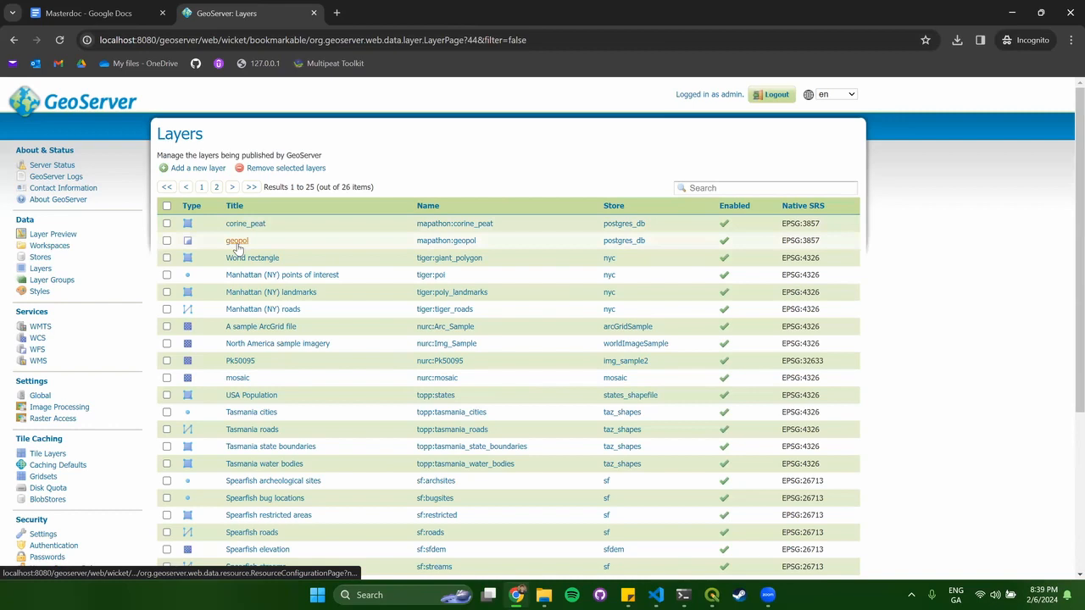
Set the geopol layer's Publishing default style to mapathon:policy and save the layer.
{"action": "left_click", "coordinate": [237, 241]}
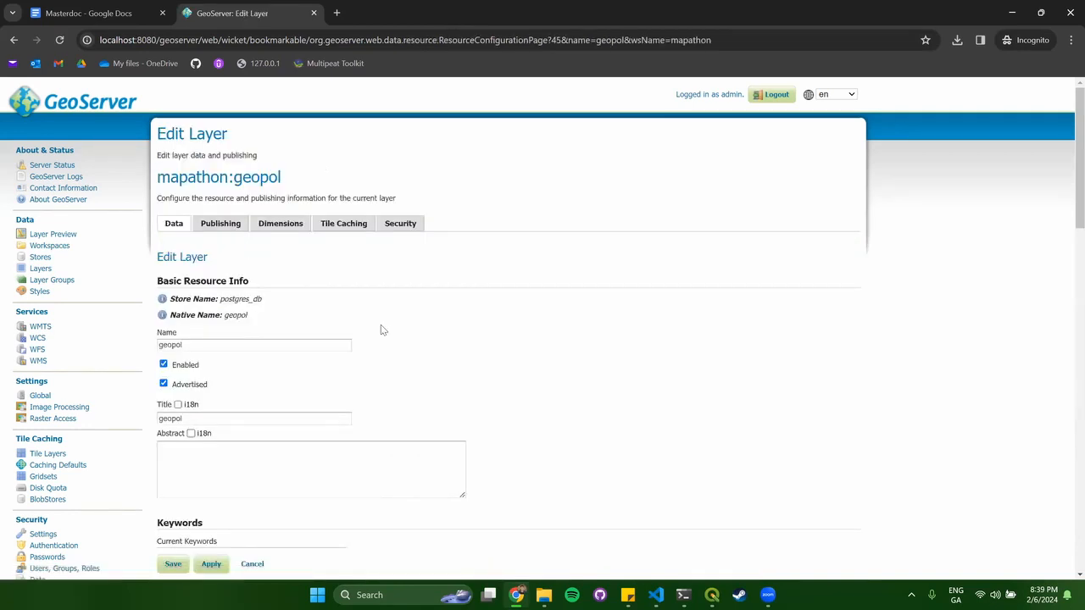
{"action": "left_click", "coordinate": [227, 231]}
{"action": "scroll", "coordinate": [382, 288], "scroll_direction": "down", "scroll_amount": 4}
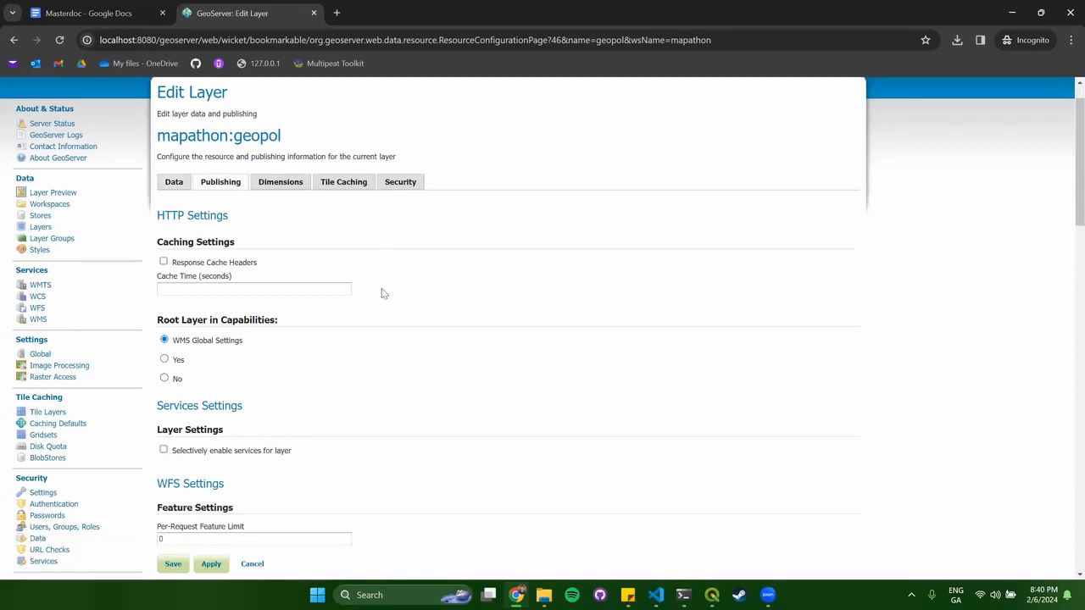
{"action": "scroll", "coordinate": [381, 290], "scroll_direction": "down", "scroll_amount": 5}
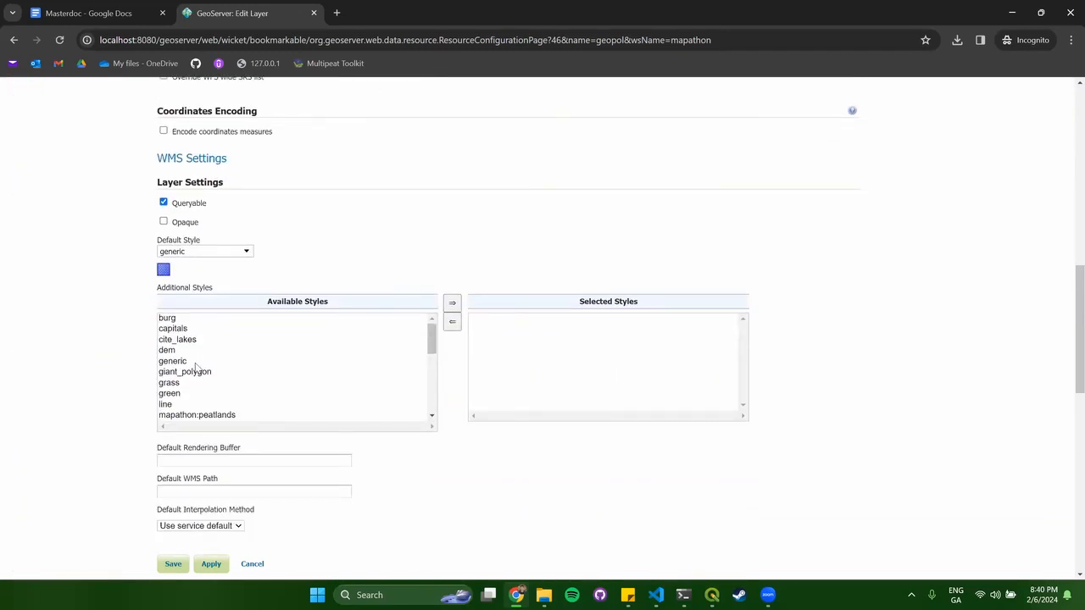
{"action": "left_click", "coordinate": [194, 251]}
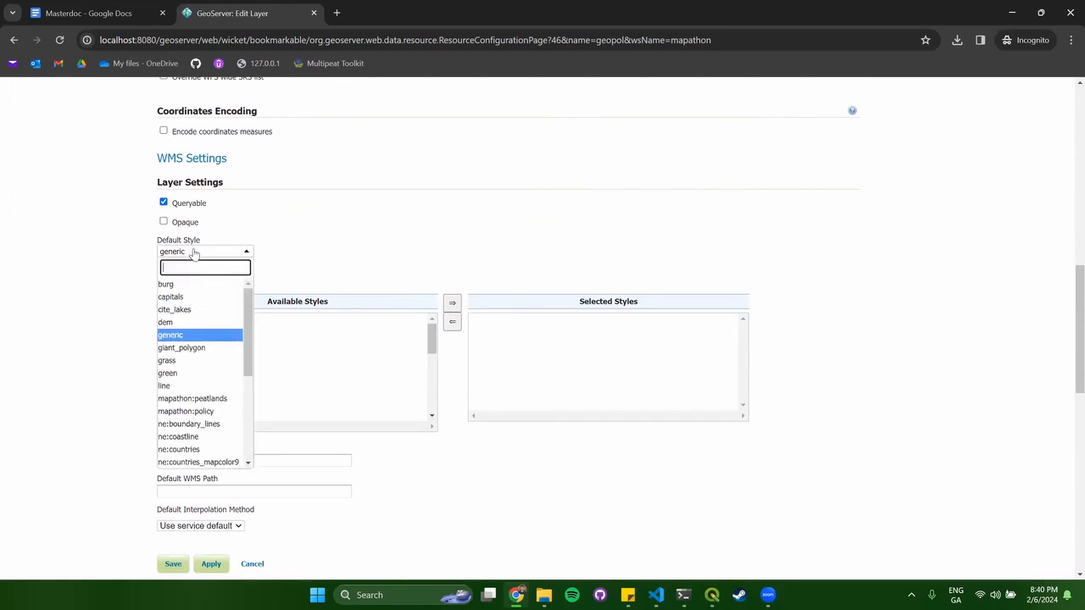
{"action": "left_click", "coordinate": [210, 412]}
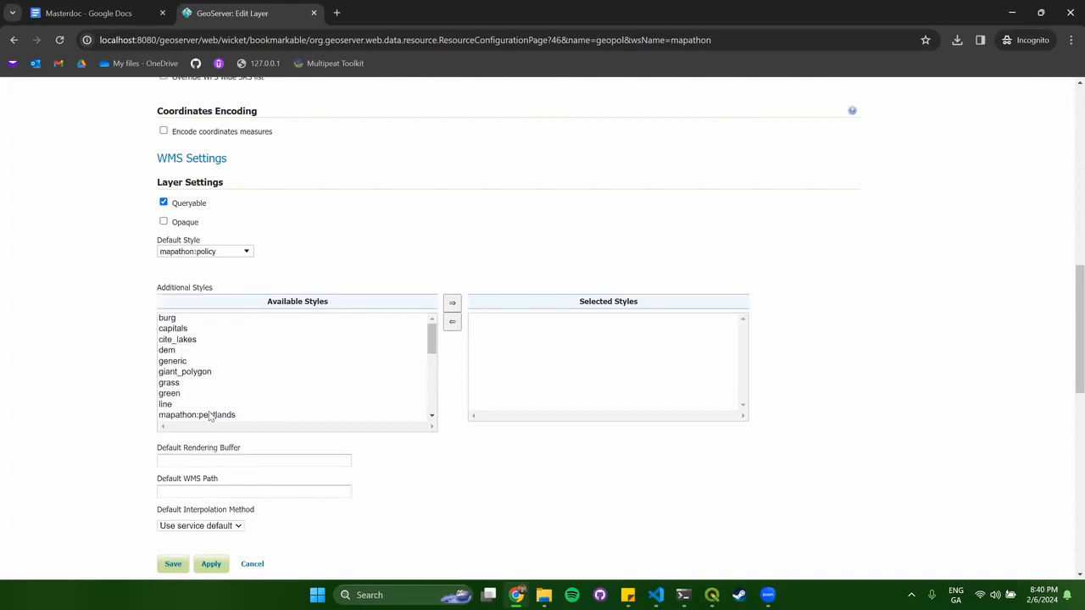
{"action": "scroll", "coordinate": [451, 470], "scroll_direction": "down", "scroll_amount": 3}
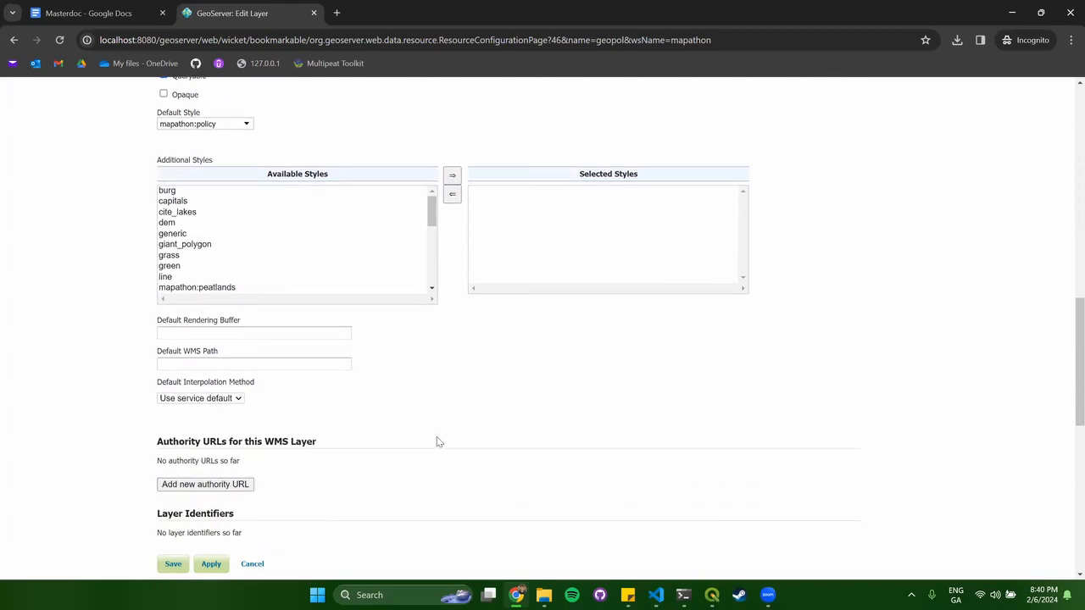
{"action": "scroll", "coordinate": [436, 440], "scroll_direction": "down", "scroll_amount": 3}
{"action": "left_click", "coordinate": [175, 565]}
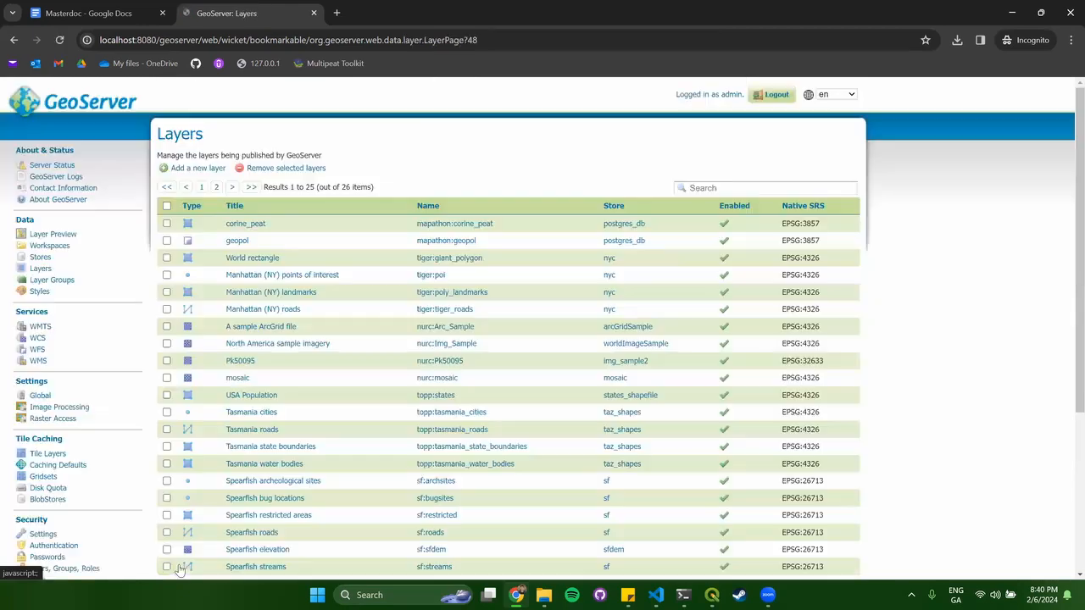
Give corine_peat the mapathon:peatlands default style, save it, then preview geopol in OpenLayers.
{"action": "left_click", "coordinate": [246, 224]}
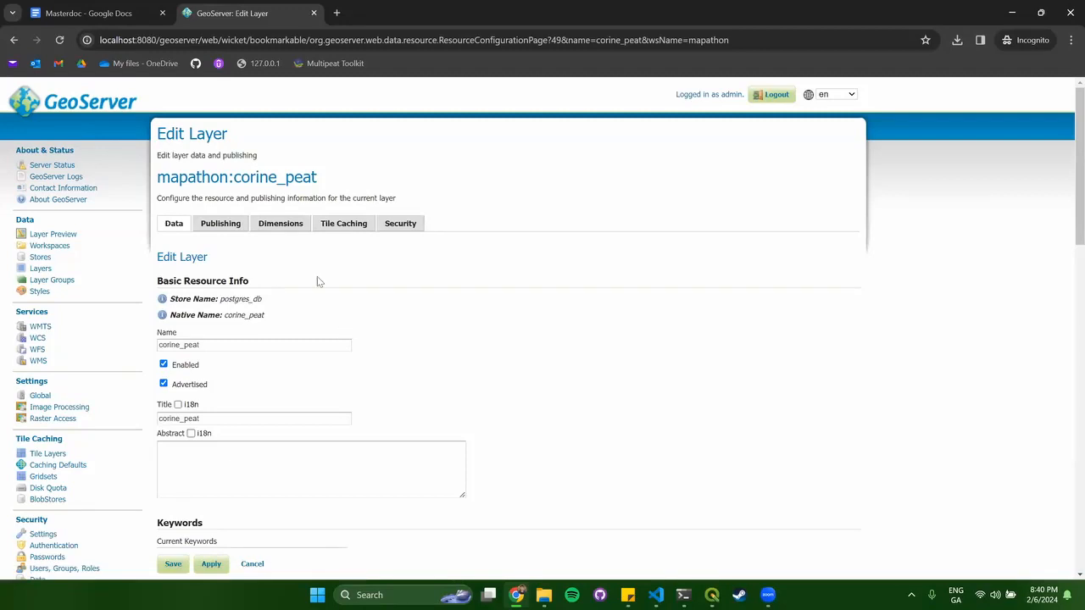
{"action": "left_click", "coordinate": [218, 230]}
{"action": "scroll", "coordinate": [390, 269], "scroll_direction": "down", "scroll_amount": 15}
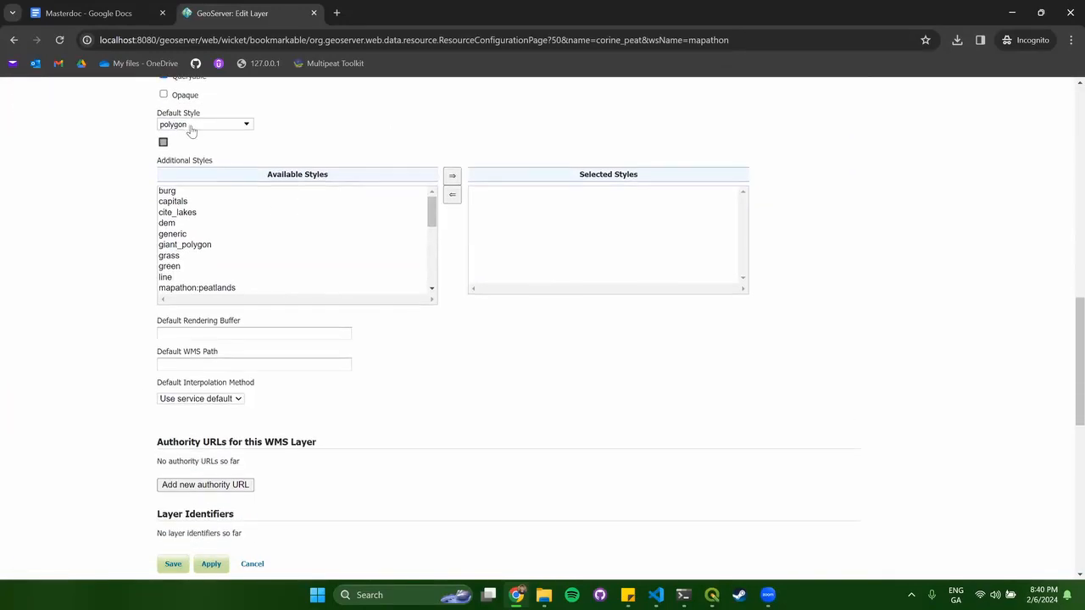
{"action": "left_click", "coordinate": [199, 127]}
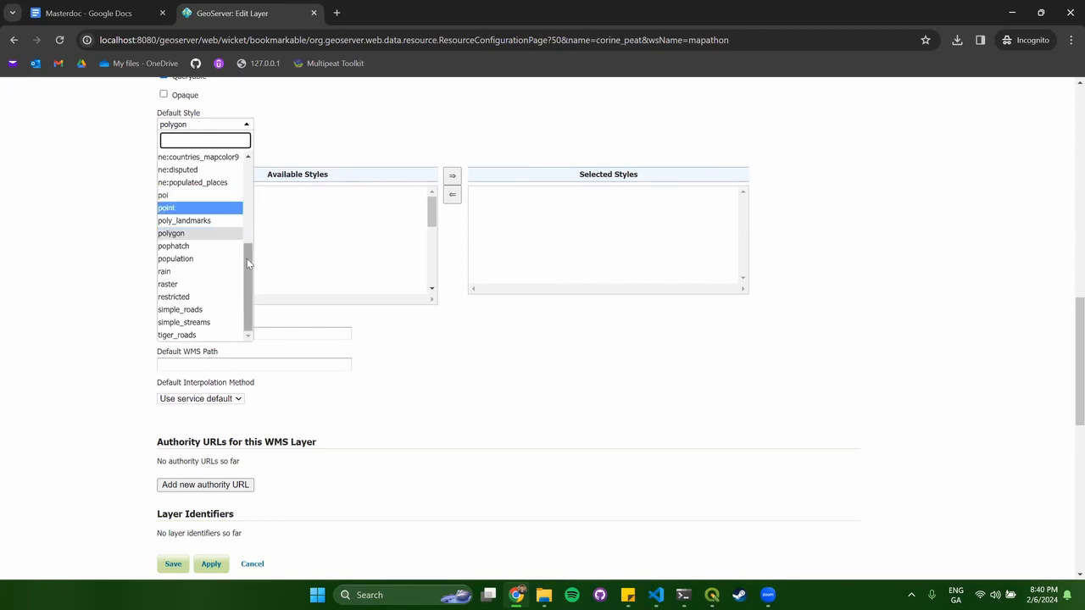
{"action": "left_click_drag", "start_coordinate": [246, 278], "coordinate": [248, 208]}
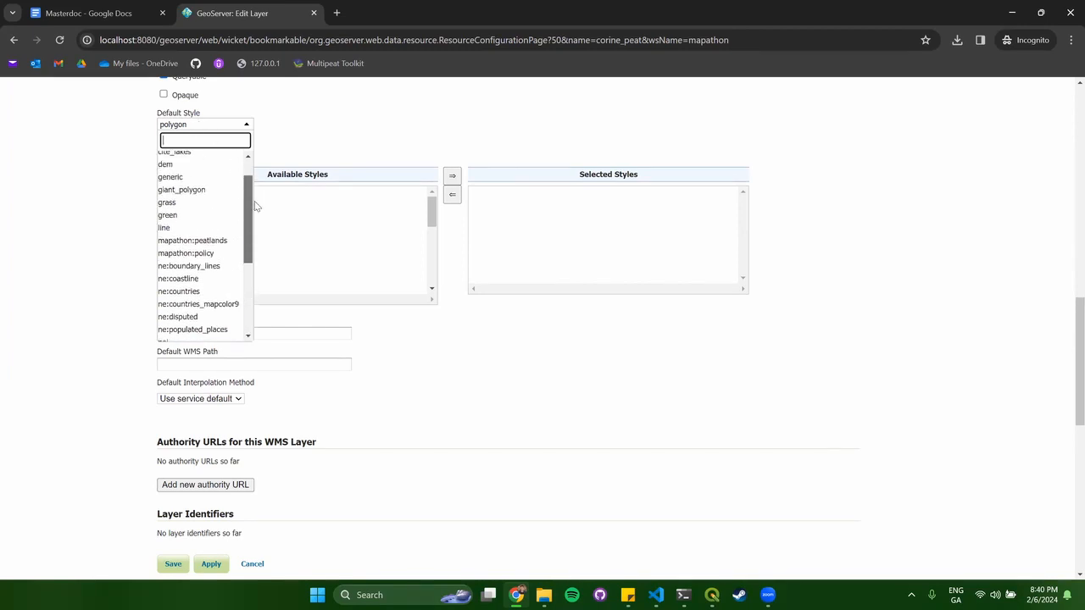
{"action": "left_click", "coordinate": [221, 242]}
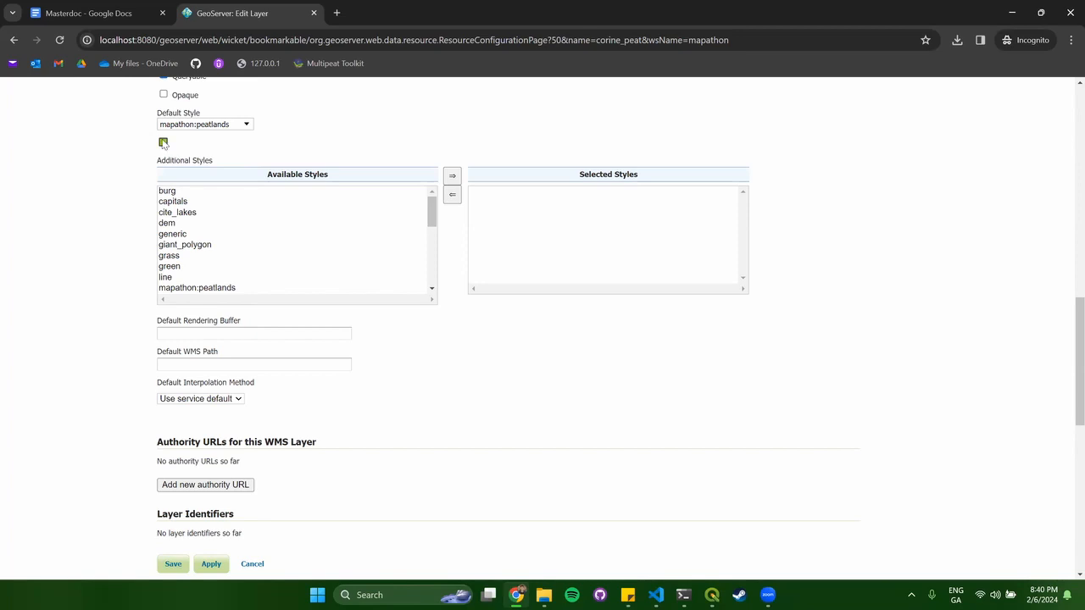
{"action": "scroll", "coordinate": [432, 344], "scroll_direction": "down", "scroll_amount": 6}
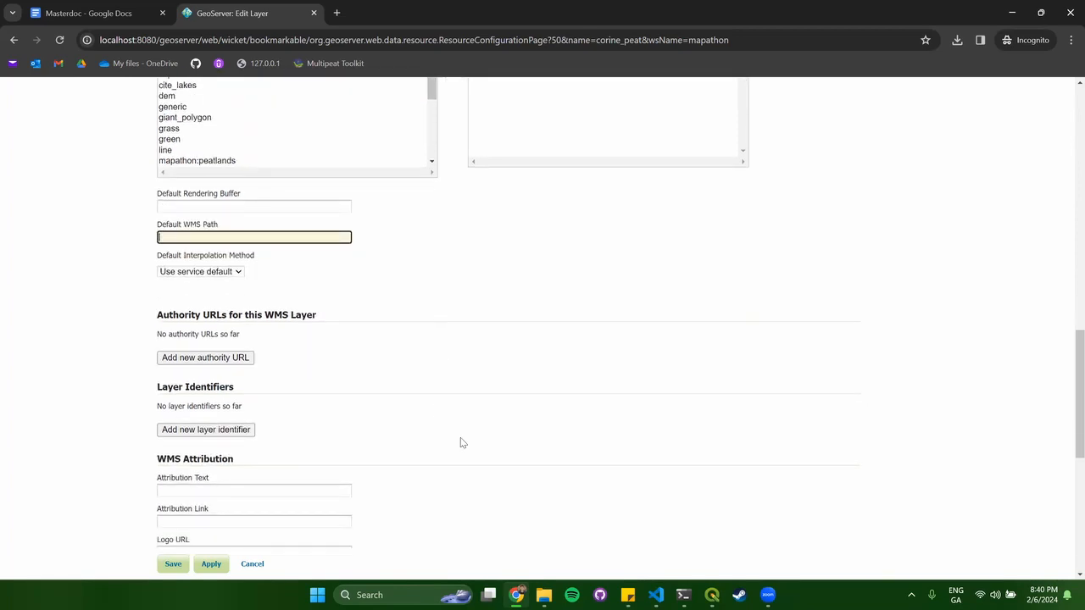
{"action": "left_click", "coordinate": [167, 458]}
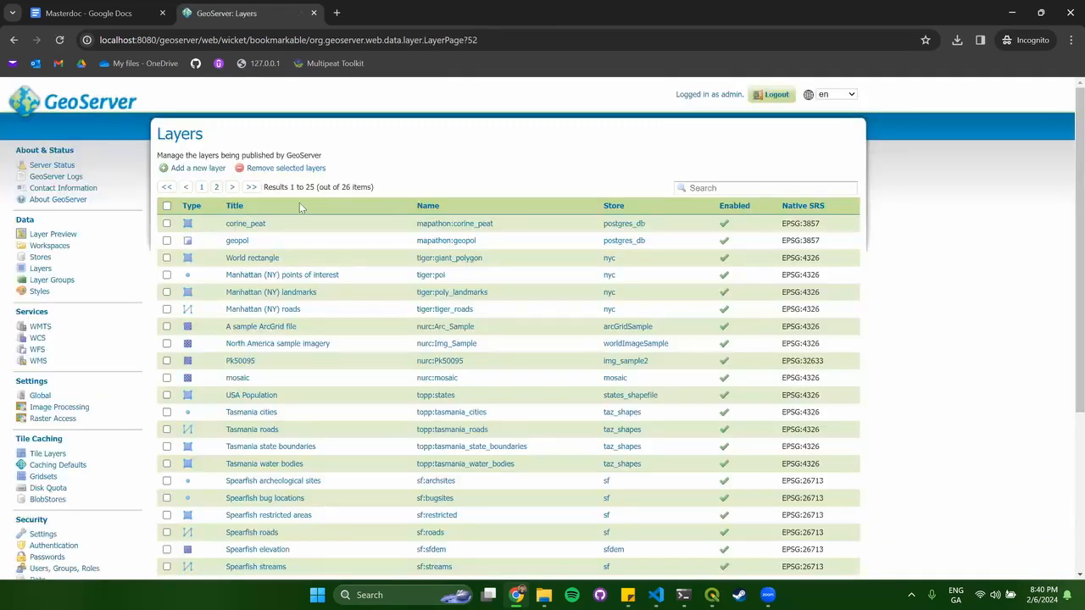
{"action": "left_click", "coordinate": [53, 234]}
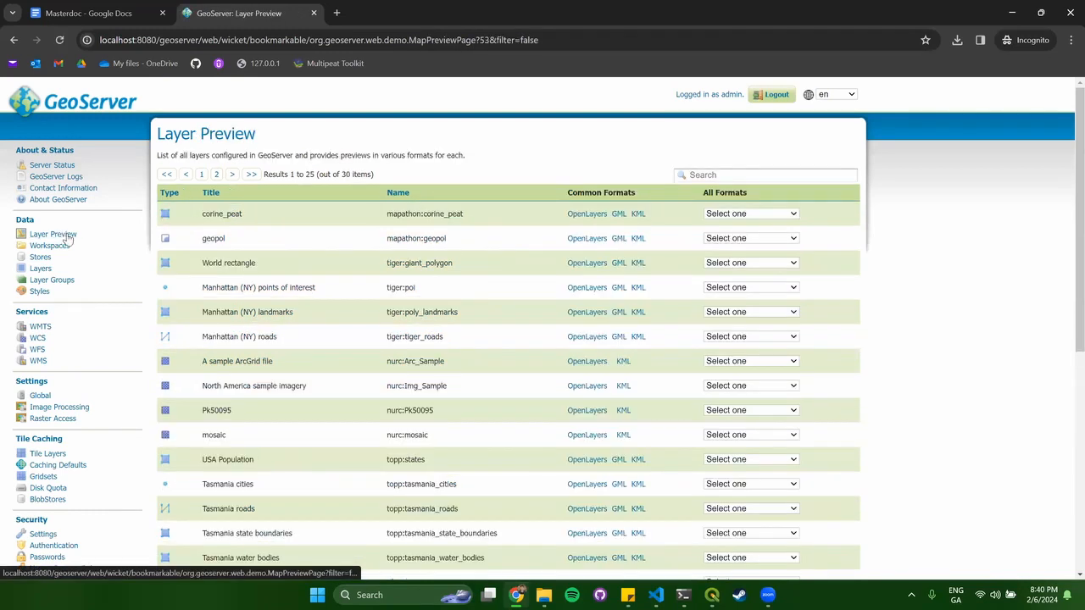
{"action": "left_click", "coordinate": [586, 238]}
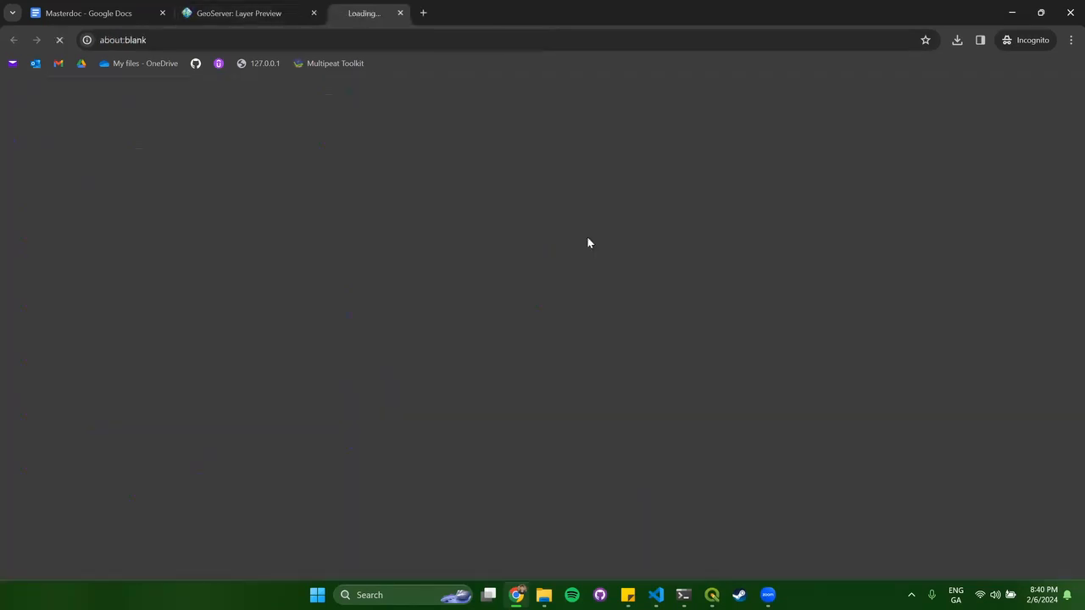